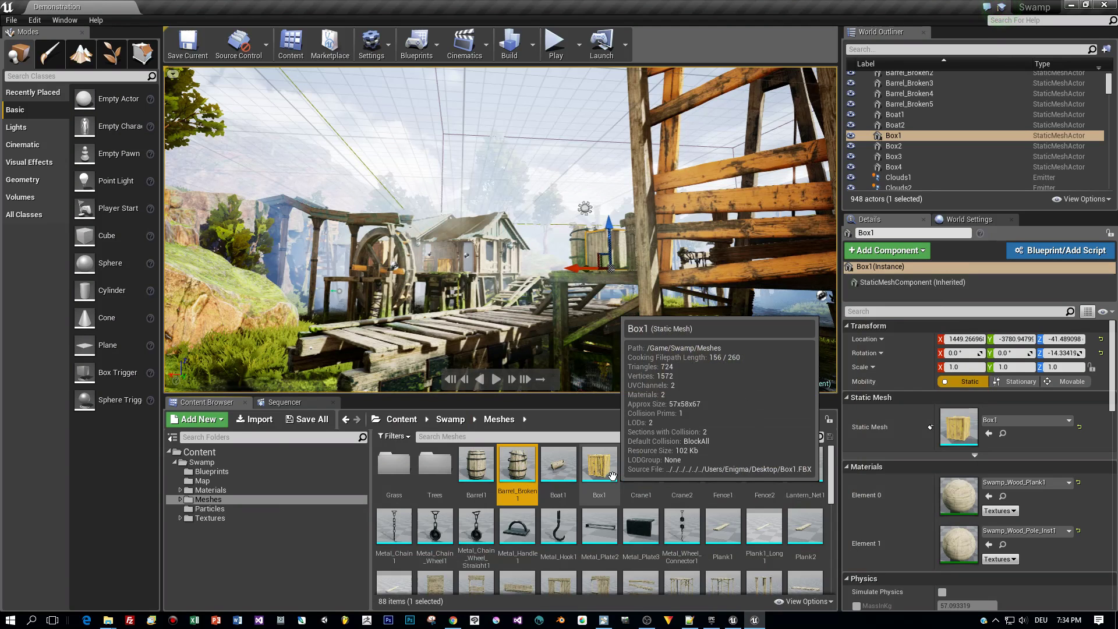
# Drag a Box1 crate from the Content Browser onto the grassy slope
pyautogui.click(682, 527)
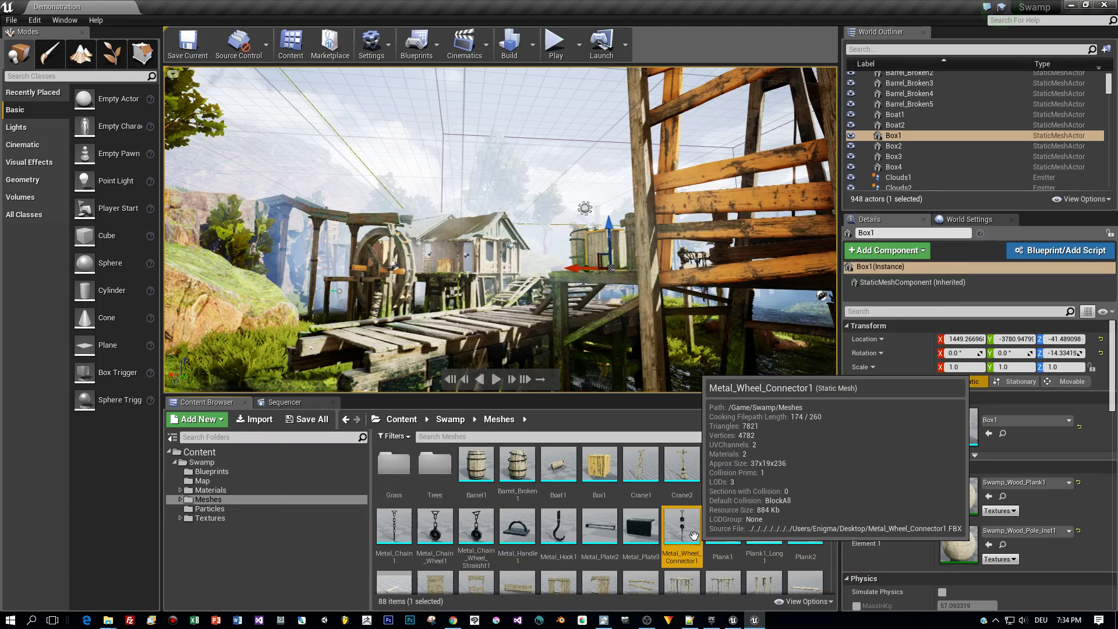
pyautogui.click(629, 265)
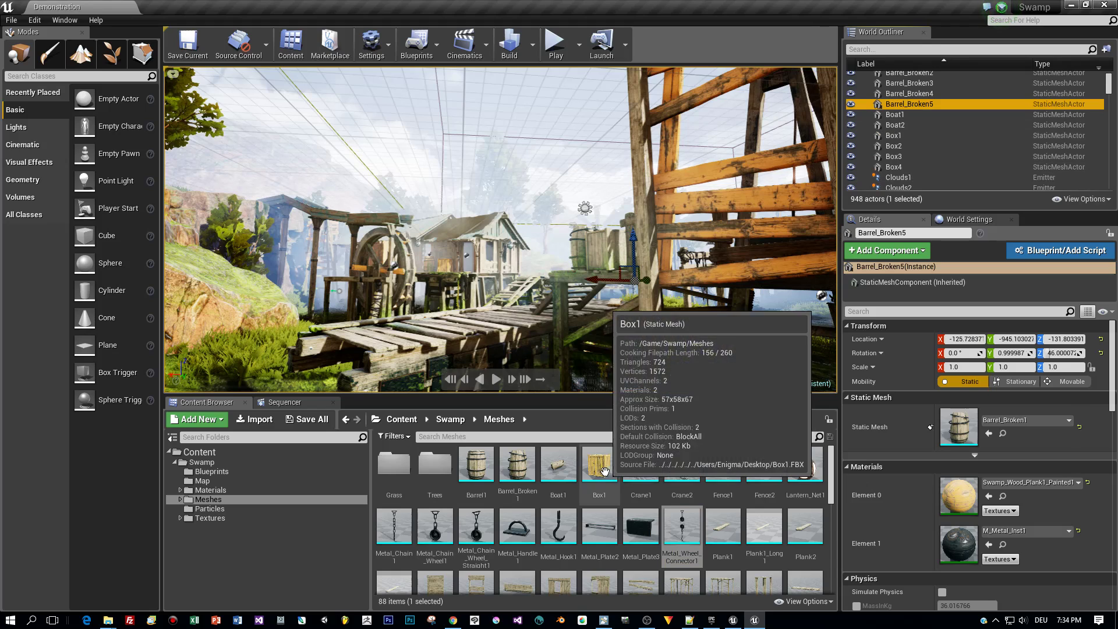
pyautogui.moveTo(599, 464); pyautogui.dragTo(243, 276)
# Raise the crate slightly and tilt it to rest against the hillside
pyautogui.click(896, 180)
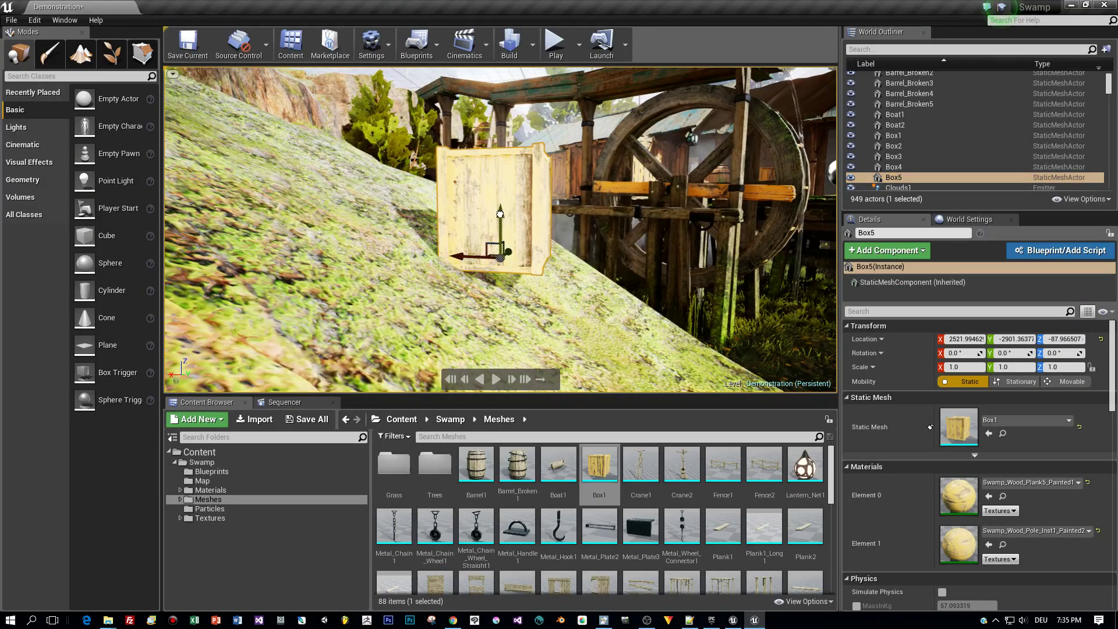
pyautogui.moveTo(499, 223); pyautogui.dragTo(498, 181)
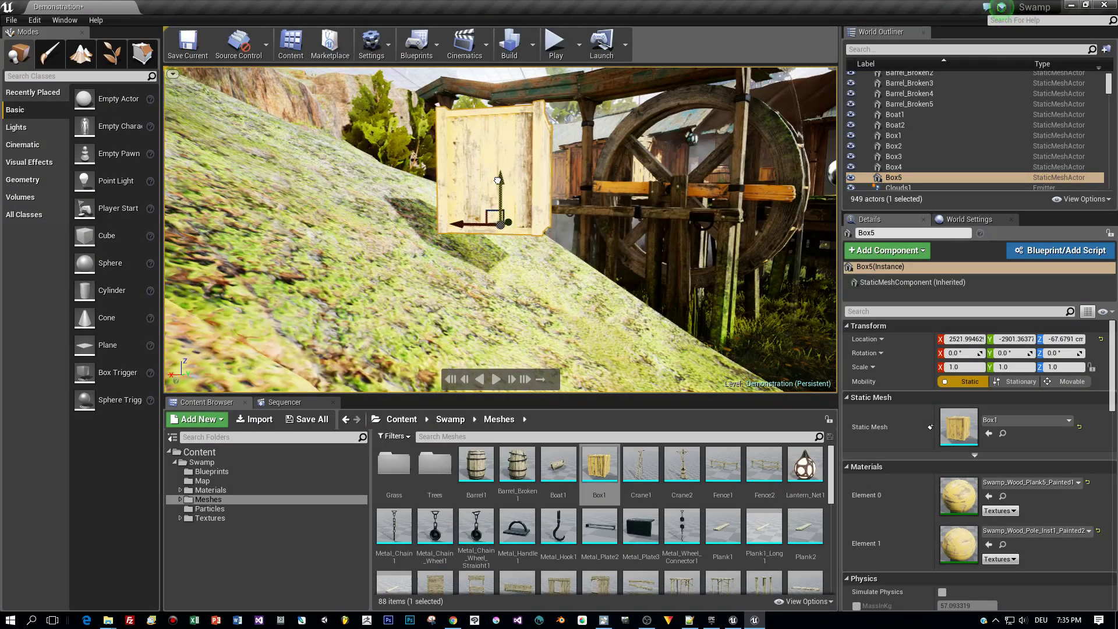
pyautogui.press('e')
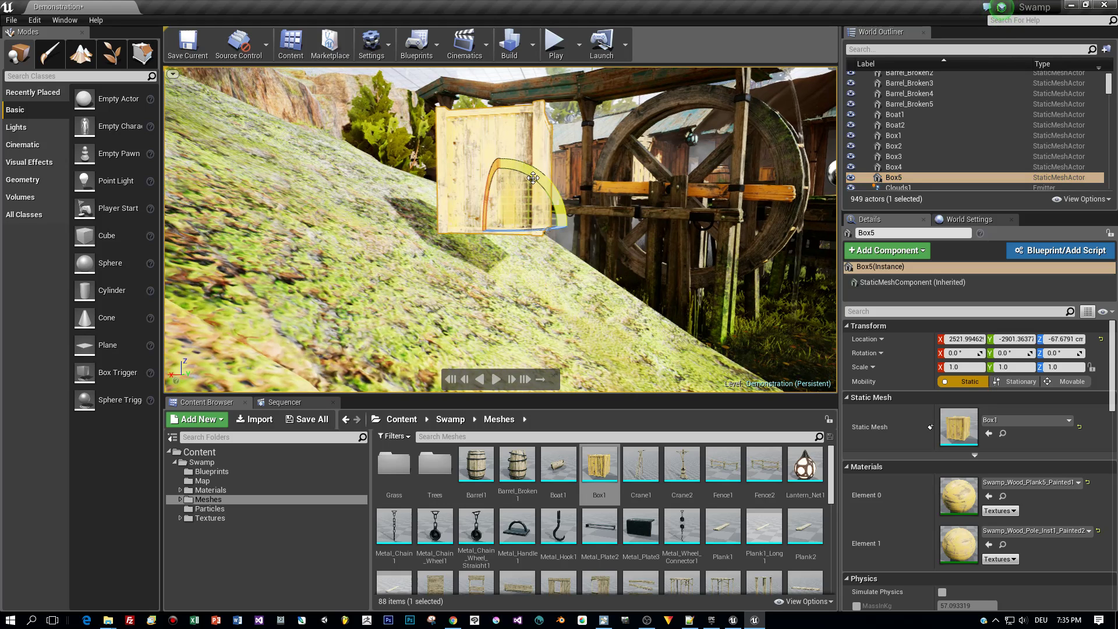
pyautogui.moveTo(513, 174); pyautogui.dragTo(500, 228)
pyautogui.press('r')
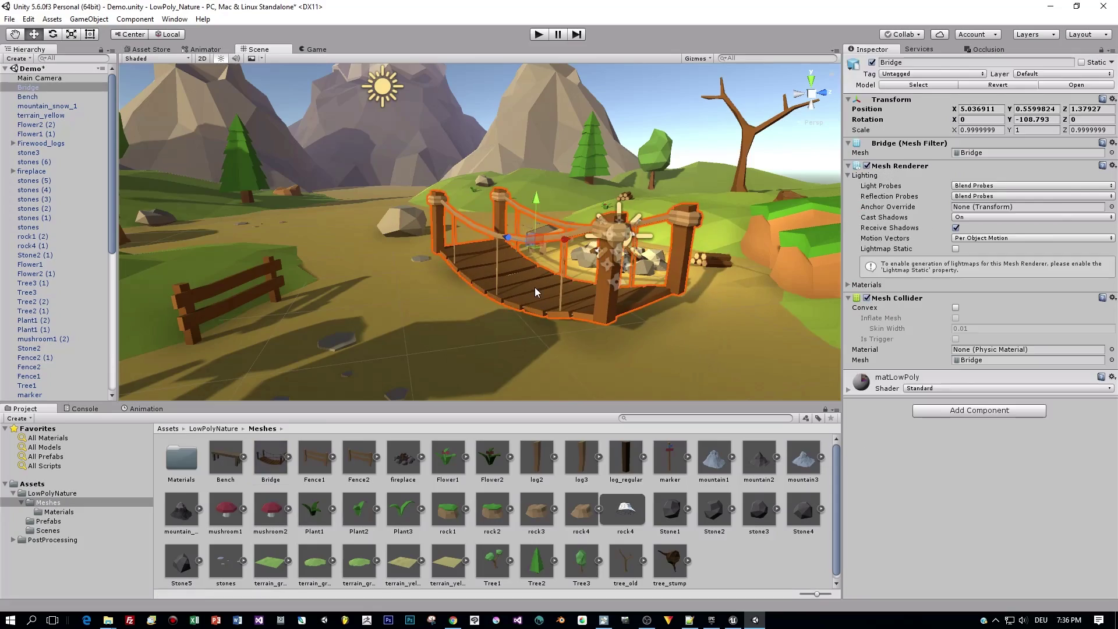
# Lift the bridge a little and turn it slightly, then select the water wheel
pyautogui.moveTo(537, 201); pyautogui.dragTo(537, 177)
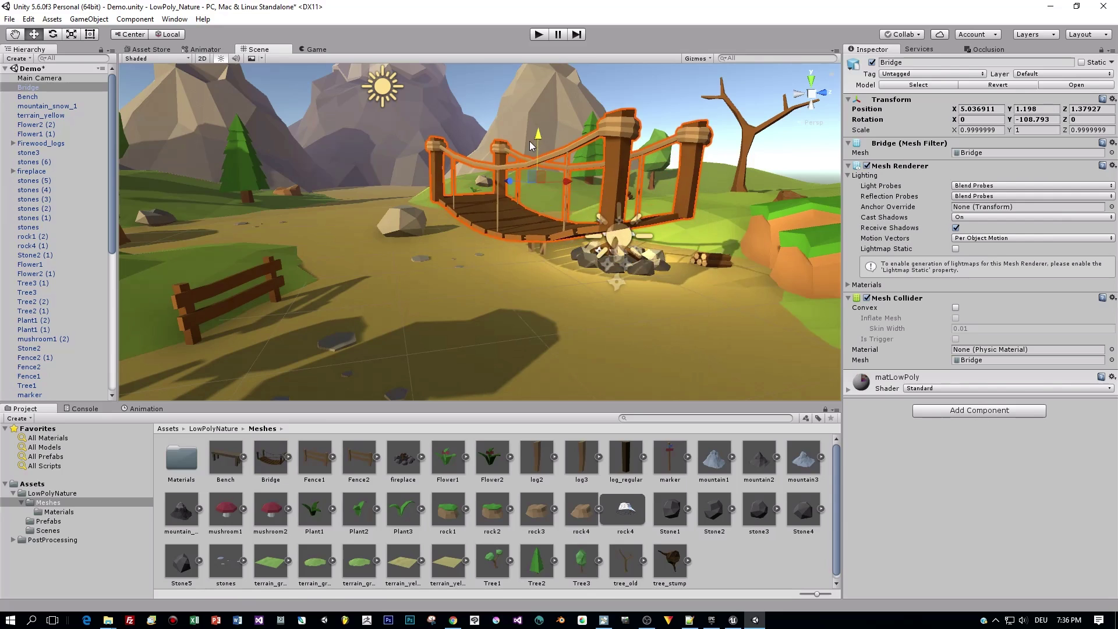
pyautogui.press('e')
pyautogui.moveTo(527, 239)
pyautogui.mouseDown()
pyautogui.moveTo(520, 256)
pyautogui.moveTo(561, 231)
pyautogui.moveTo(540, 228)
pyautogui.mouseUp()
pyautogui.press('r')
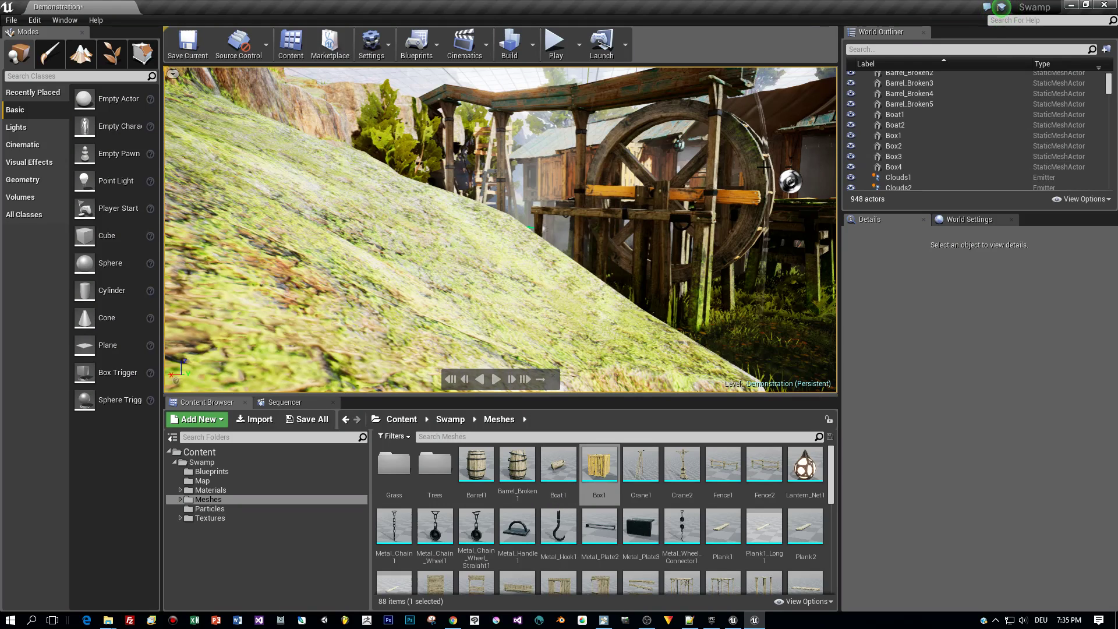
pyautogui.click(763, 168)
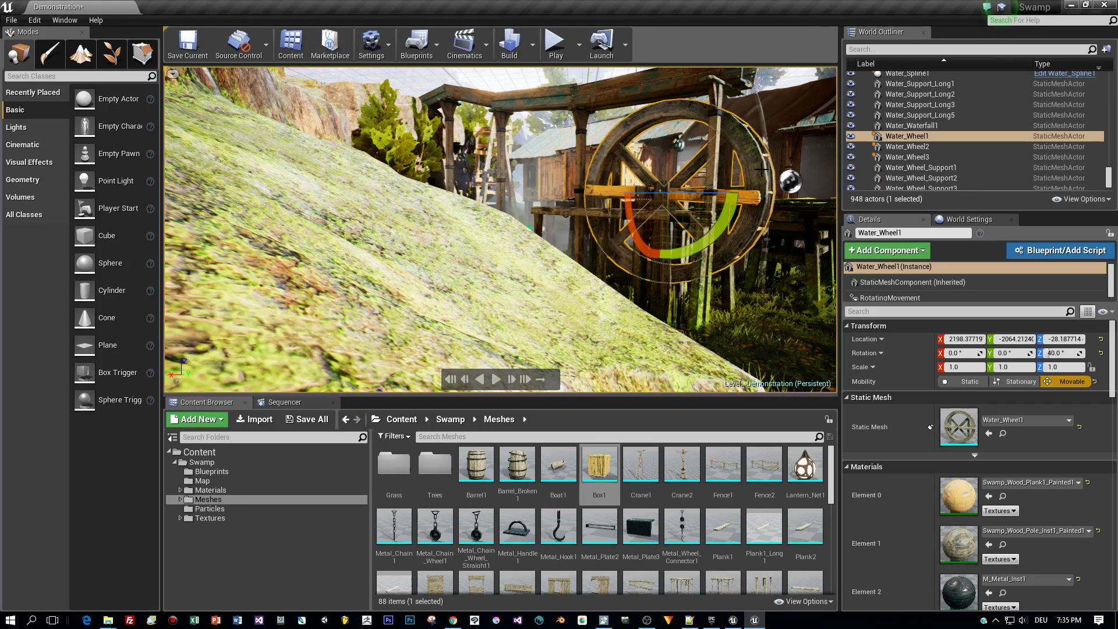
pyautogui.scroll(-3, 930, 427)
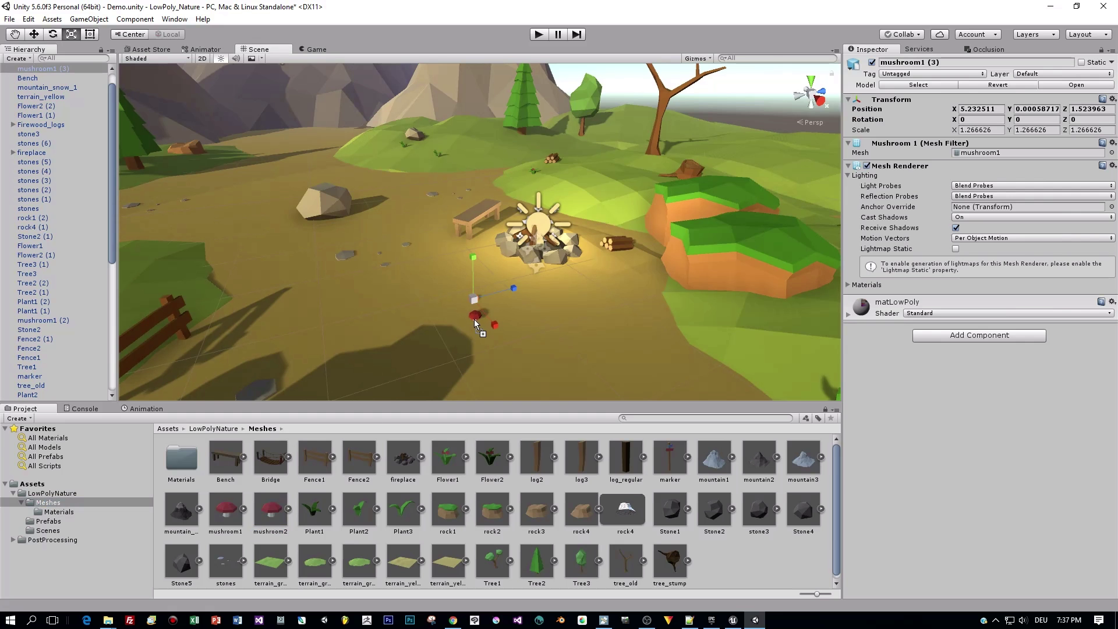
# Add a mushroom2 and a Plant1 to the scene and frame them in view
pyautogui.moveTo(271, 509); pyautogui.dragTo(474, 310)
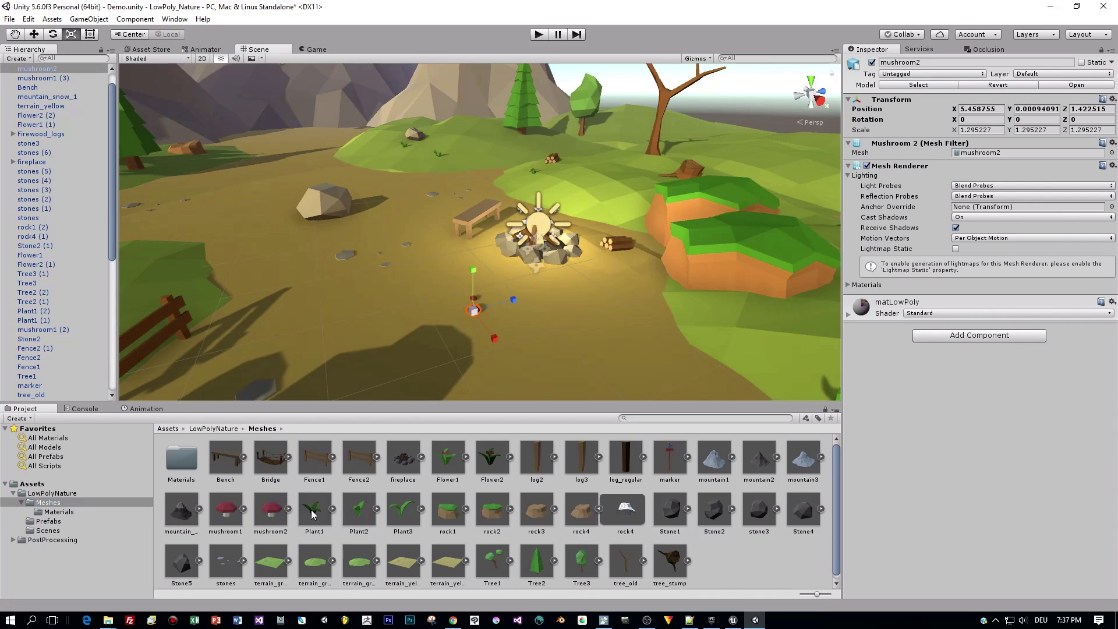
pyautogui.moveTo(313, 513); pyautogui.dragTo(464, 307)
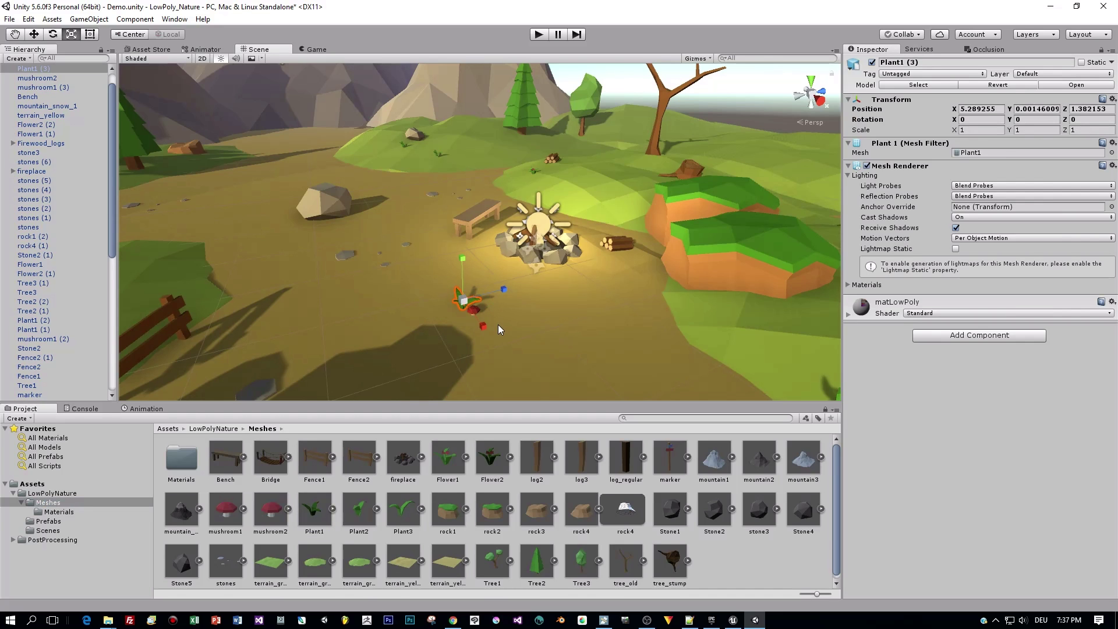
pyautogui.press('f')
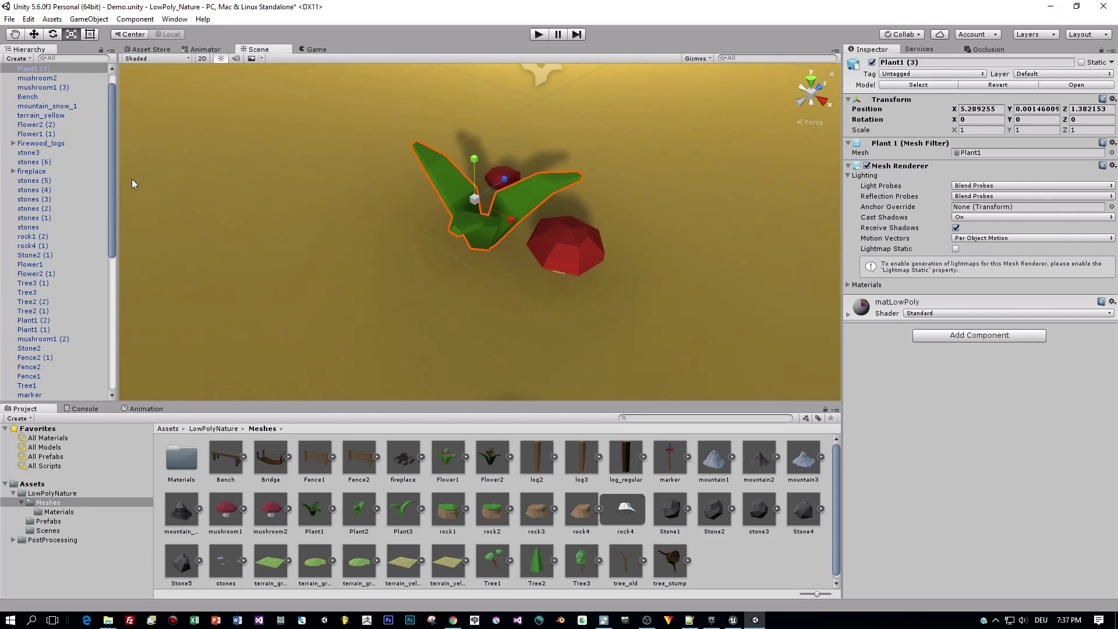
pyautogui.scroll(1, 114, 201)
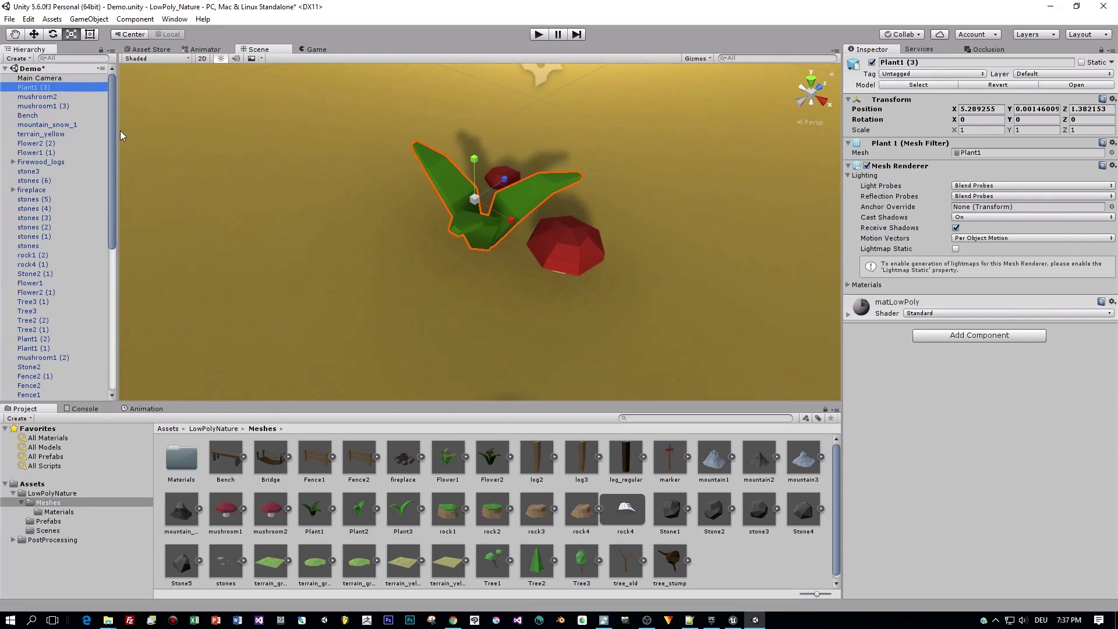
# Create an empty GameObject at the scene root and parent the plant and mushrooms under it
pyautogui.keyDown('shift'); pyautogui.click(51, 105); pyautogui.keyUp('shift')
pyautogui.rightClick(48, 88)
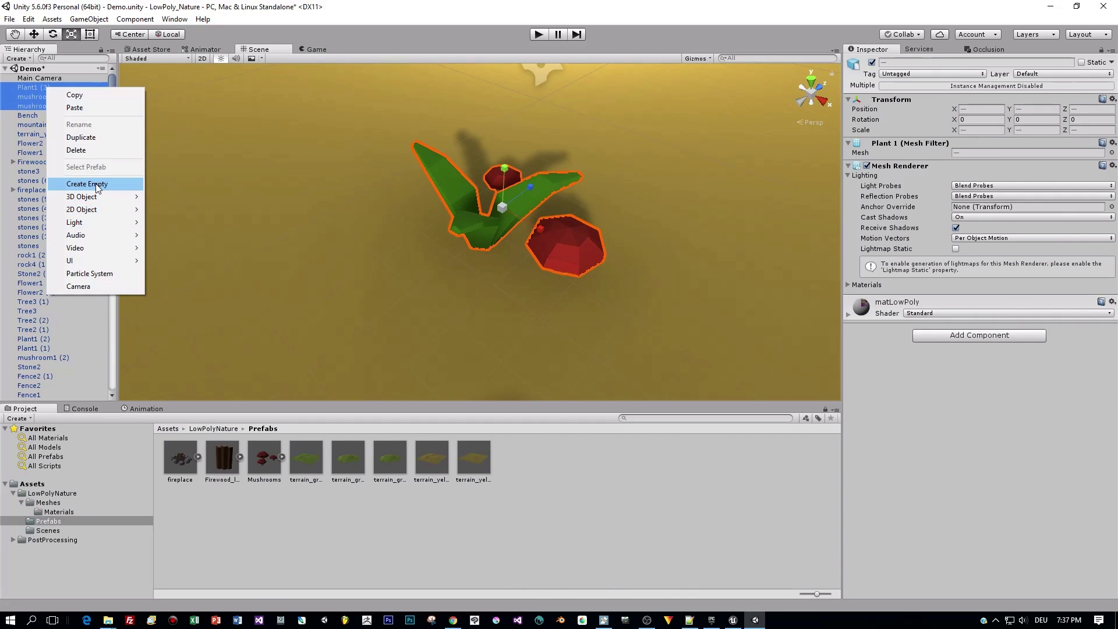
pyautogui.click(94, 184)
pyautogui.moveTo(39, 93); pyautogui.dragTo(43, 85)
pyautogui.click(34, 97)
pyautogui.keyDown('shift'); pyautogui.click(38, 114); pyautogui.keyUp('shift')
pyautogui.click(43, 85)
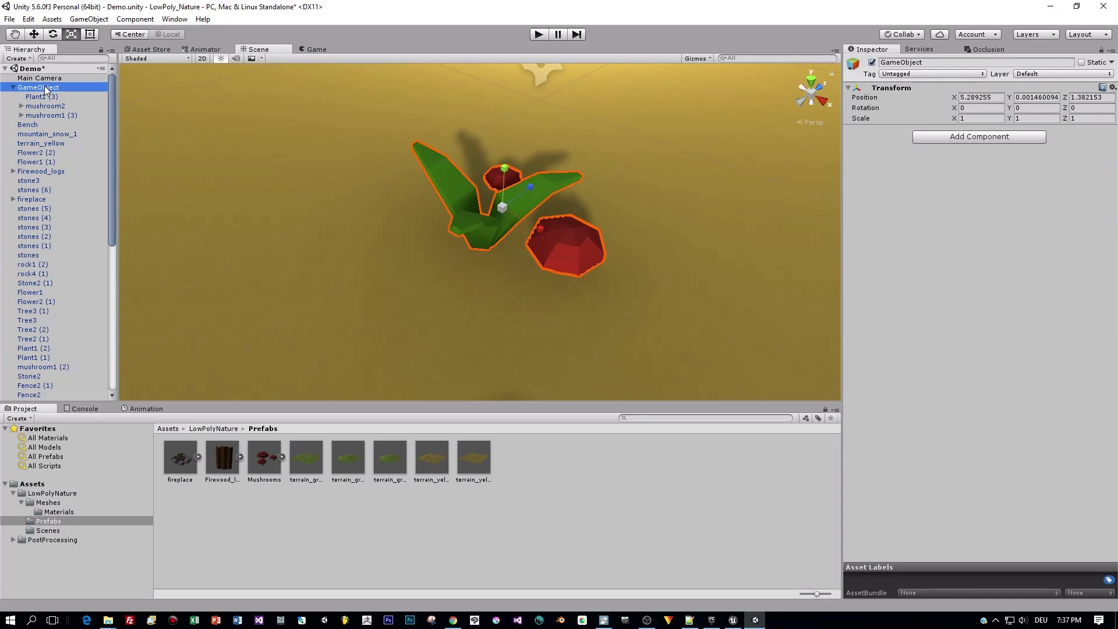
# Save the group as a prefab in Prefabs and place two copies around the campsite
pyautogui.moveTo(39, 87); pyautogui.dragTo(589, 459)
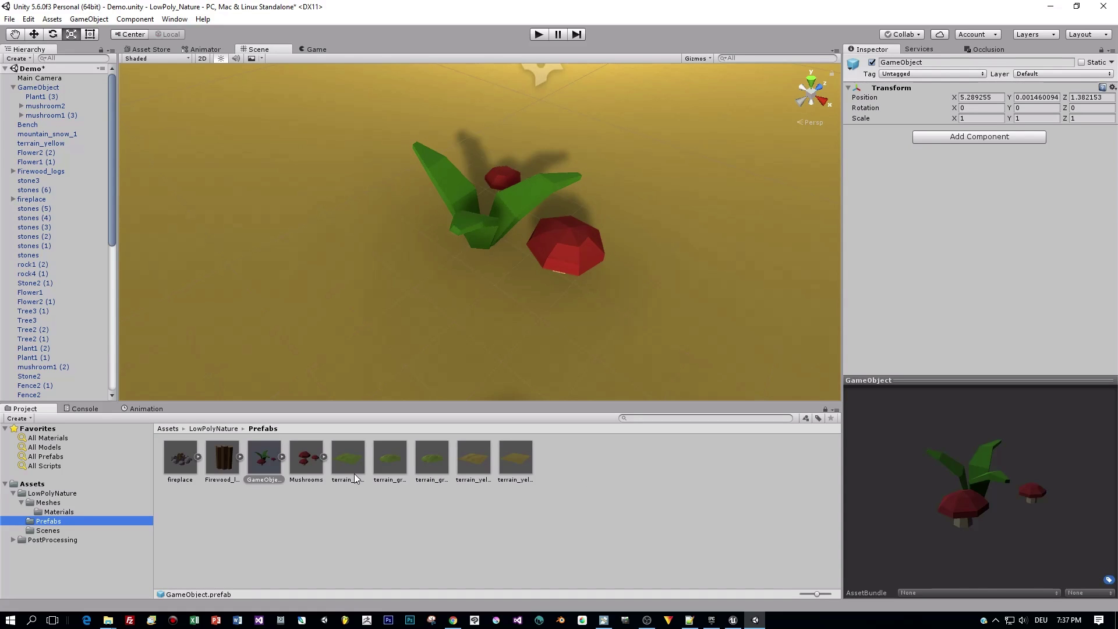
pyautogui.click(268, 454)
pyautogui.scroll(-10, 465, 270)
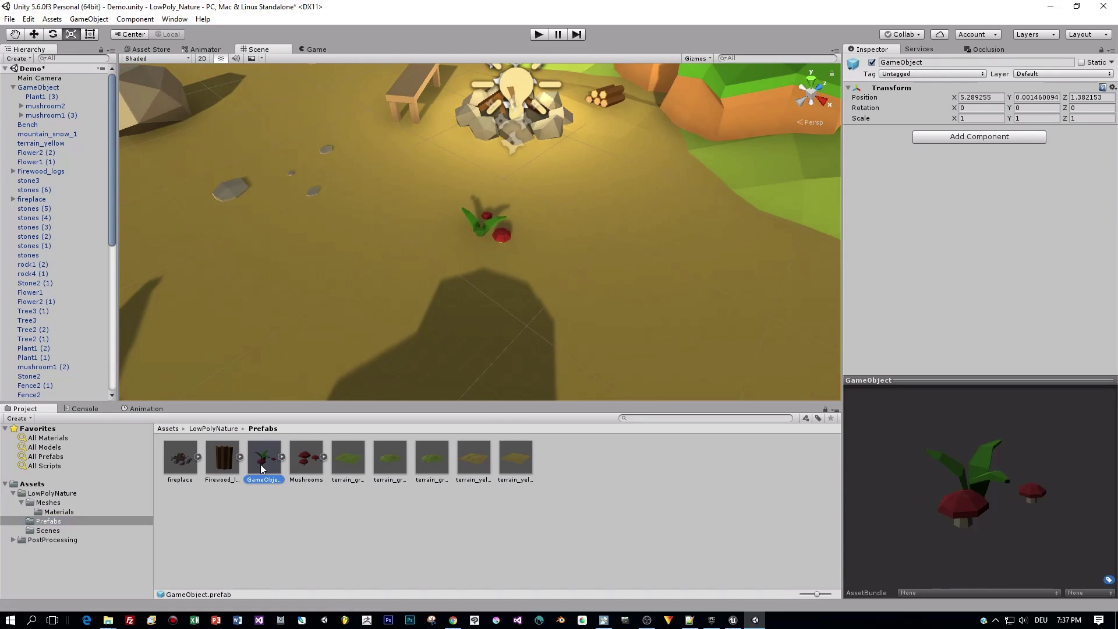
pyautogui.moveTo(223, 226); pyautogui.dragTo(228, 227)
pyautogui.moveTo(264, 457); pyautogui.dragTo(667, 276)
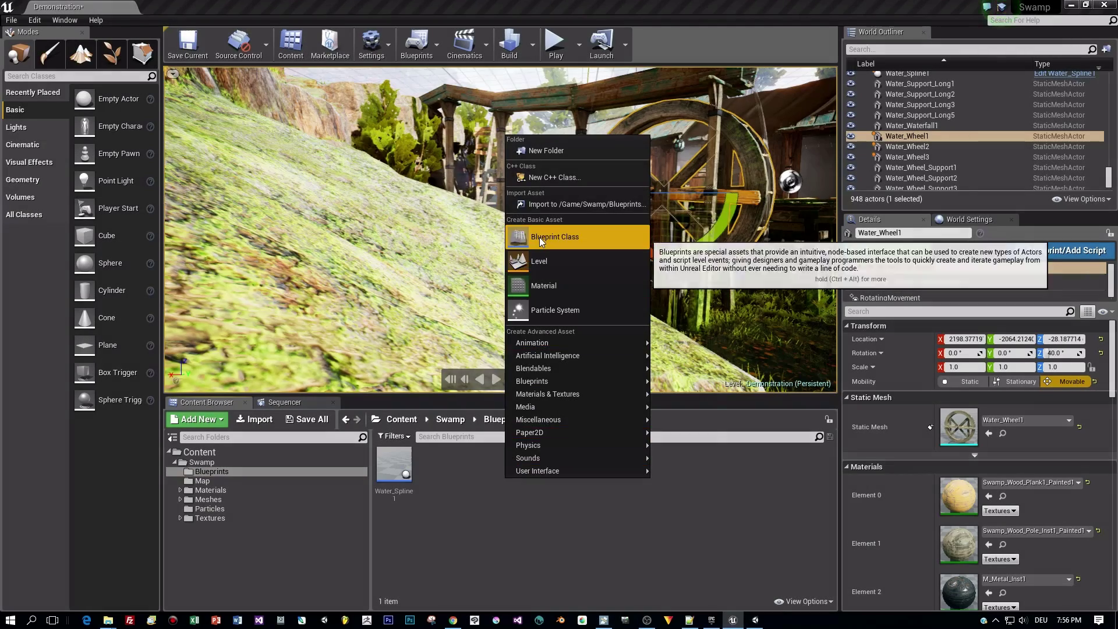
# Create an Actor Blueprint named NewBlueprint containing Barrel1 and Box1, then save and compile it
pyautogui.click(540, 236)
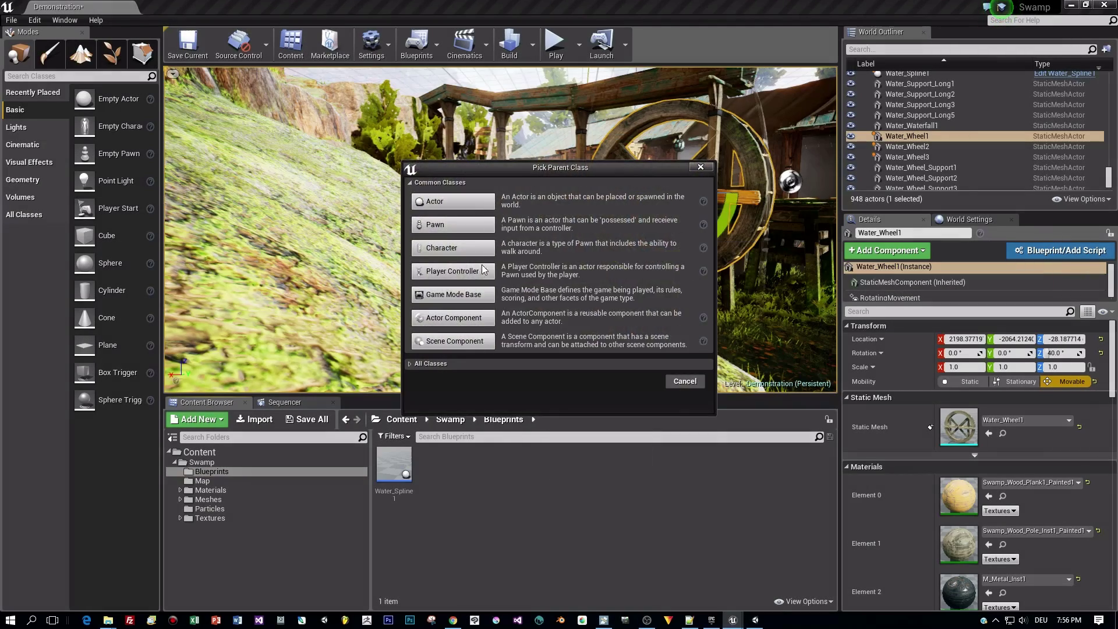
pyautogui.click(449, 199)
pyautogui.press('Return')
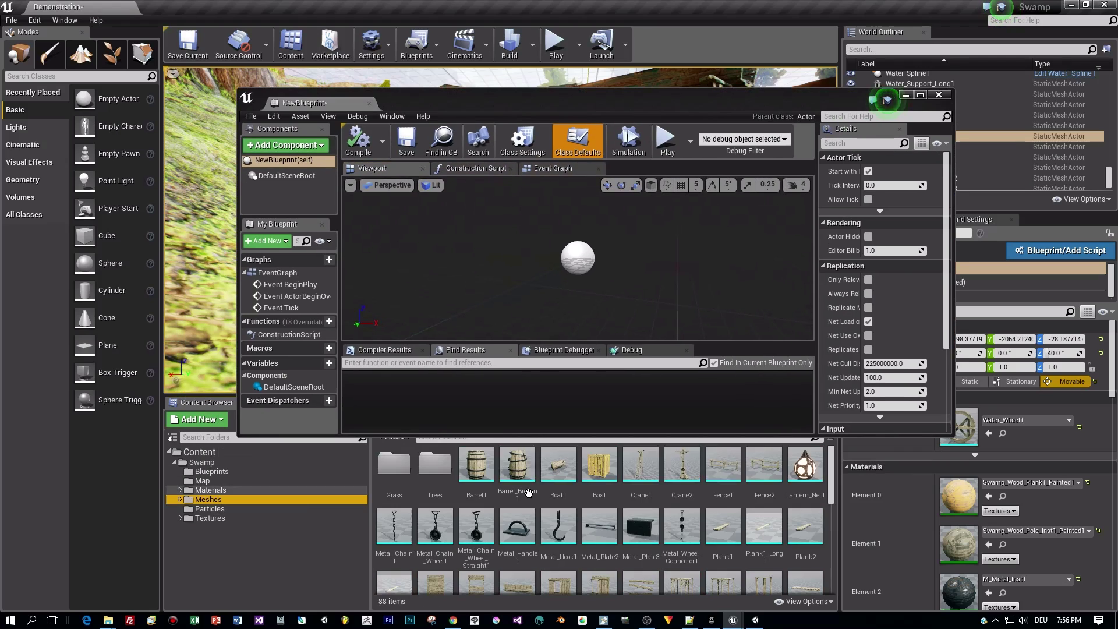
pyautogui.moveTo(477, 468); pyautogui.dragTo(579, 263)
pyautogui.moveTo(599, 465); pyautogui.dragTo(641, 262)
pyautogui.scroll(2, 641, 262)
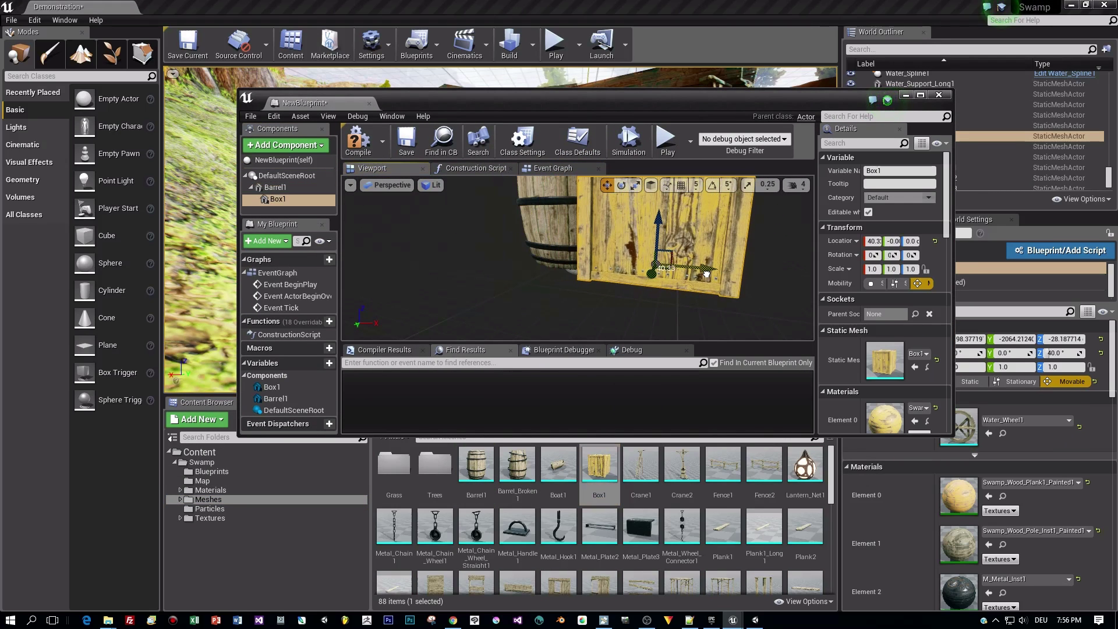
pyautogui.click(407, 142)
# Place the NewBlueprint actor from the Blueprints folder onto the slope
pyautogui.click(262, 466)
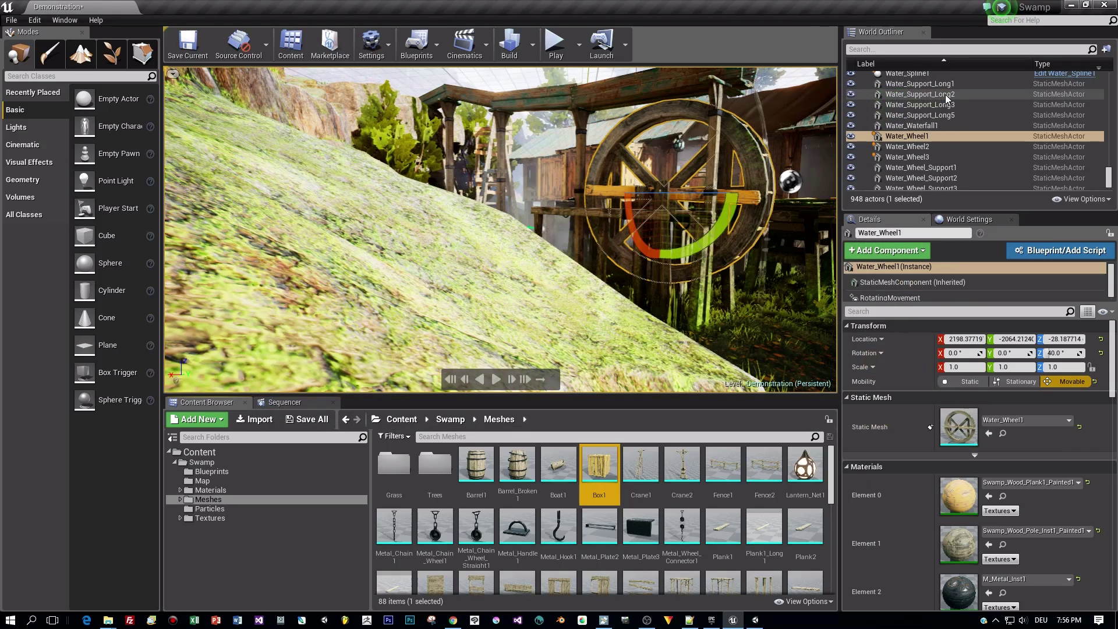
pyautogui.click(211, 471)
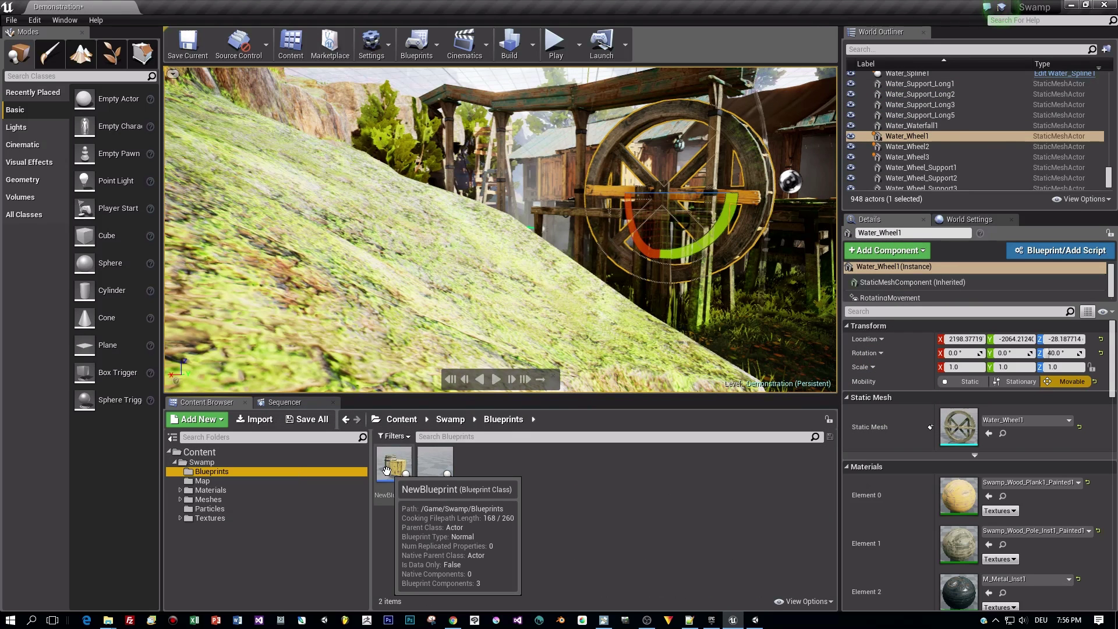
pyautogui.moveTo(394, 465); pyautogui.dragTo(629, 337)
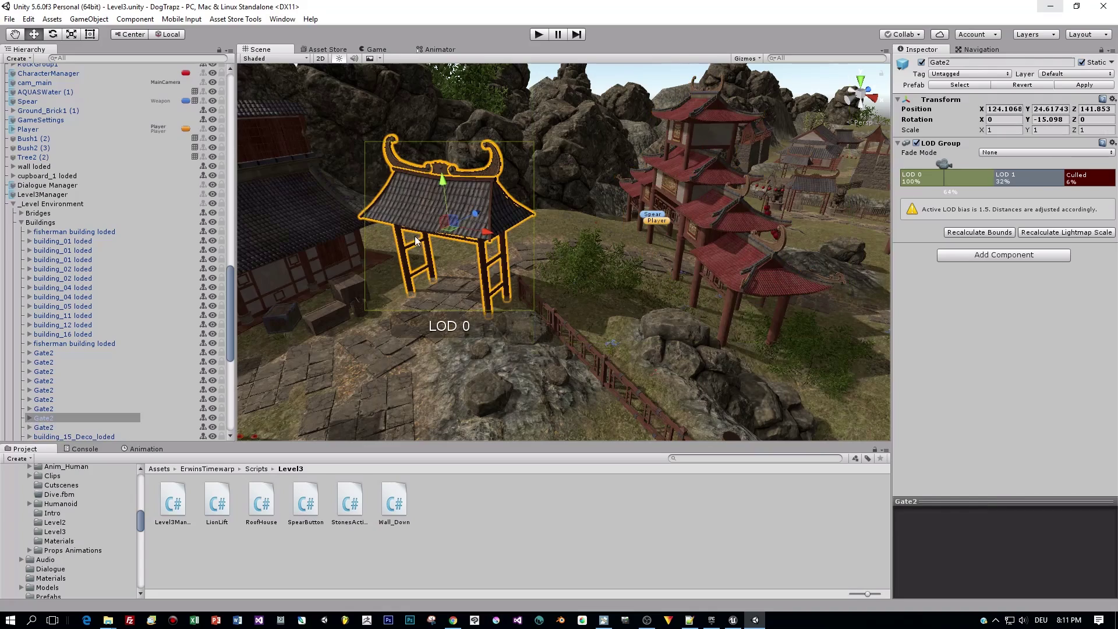
# Move the view closer to the Gate2 archway and shift it slightly left
pyautogui.moveTo(415, 236)
pyautogui.mouseDown(button='right')
pyautogui.moveTo(495, 225)
pyautogui.moveTo(424, 247)
pyautogui.mouseUp(button='right')
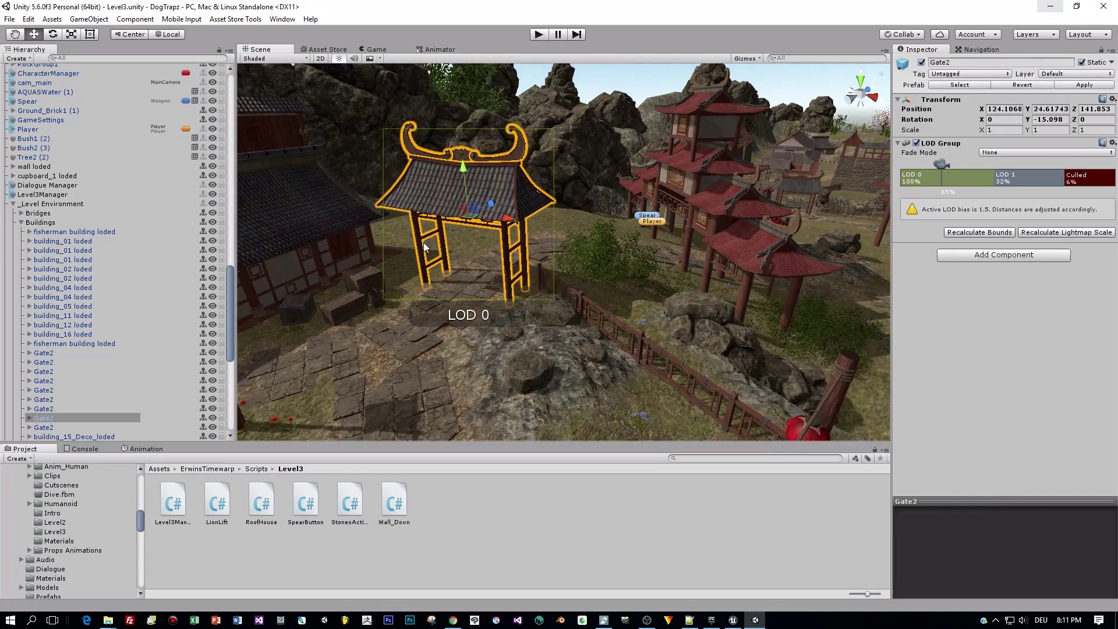
pyautogui.moveTo(504, 228); pyautogui.dragTo(454, 216)
pyautogui.press('r')
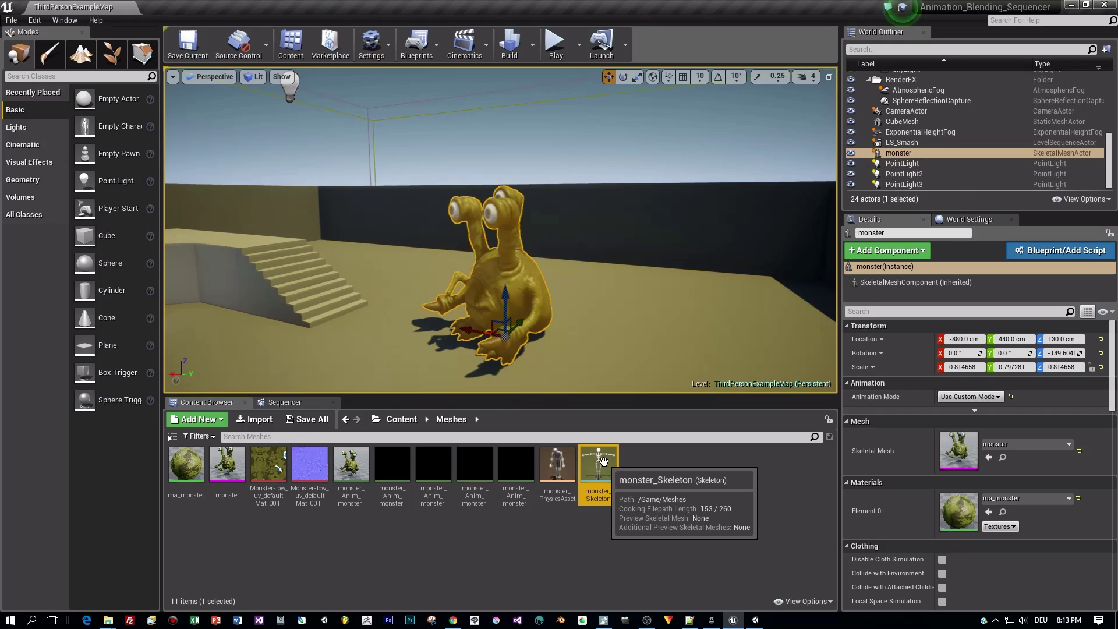
# Open the monster_Skeleton asset and browse its bone hierarchy, selecting the shoulder bones
pyautogui.doubleClick(600, 463)
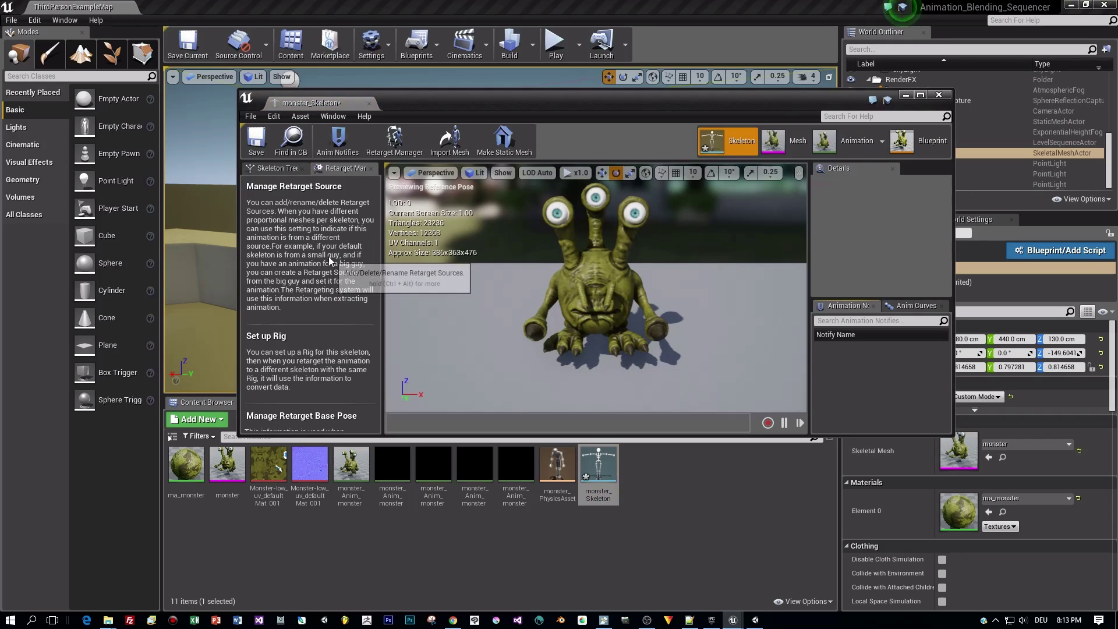
pyautogui.click(274, 168)
pyautogui.click(285, 244)
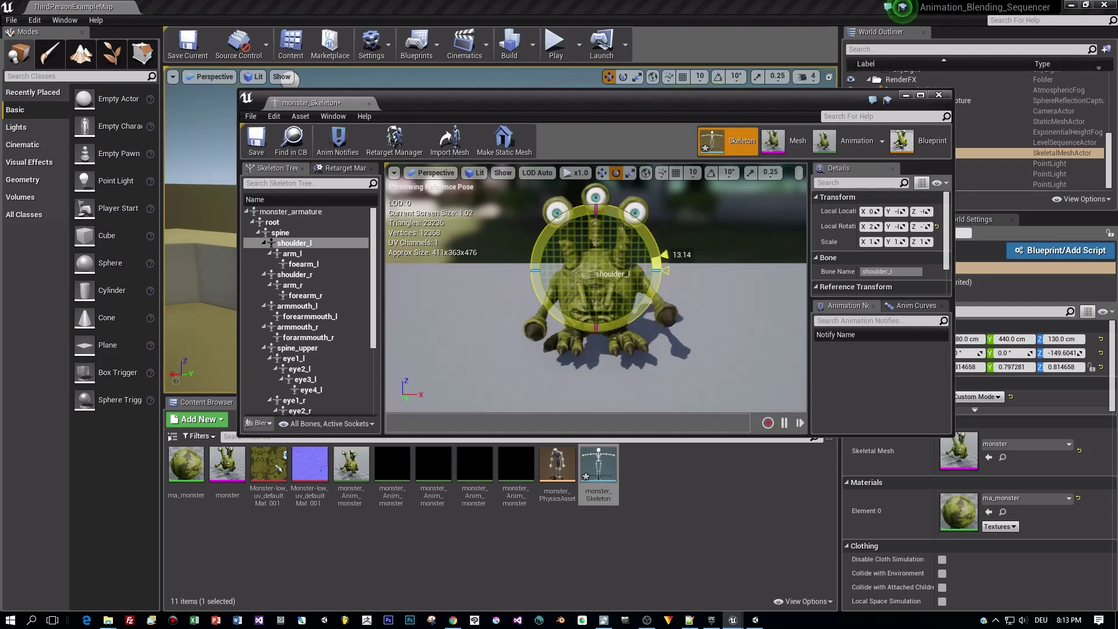
pyautogui.click(294, 274)
# Rotate the armmouth_r bone to fold the mouth arm, then rotate the eye3_l bone
pyautogui.click(294, 328)
pyautogui.moveTo(641, 303); pyautogui.dragTo(626, 317)
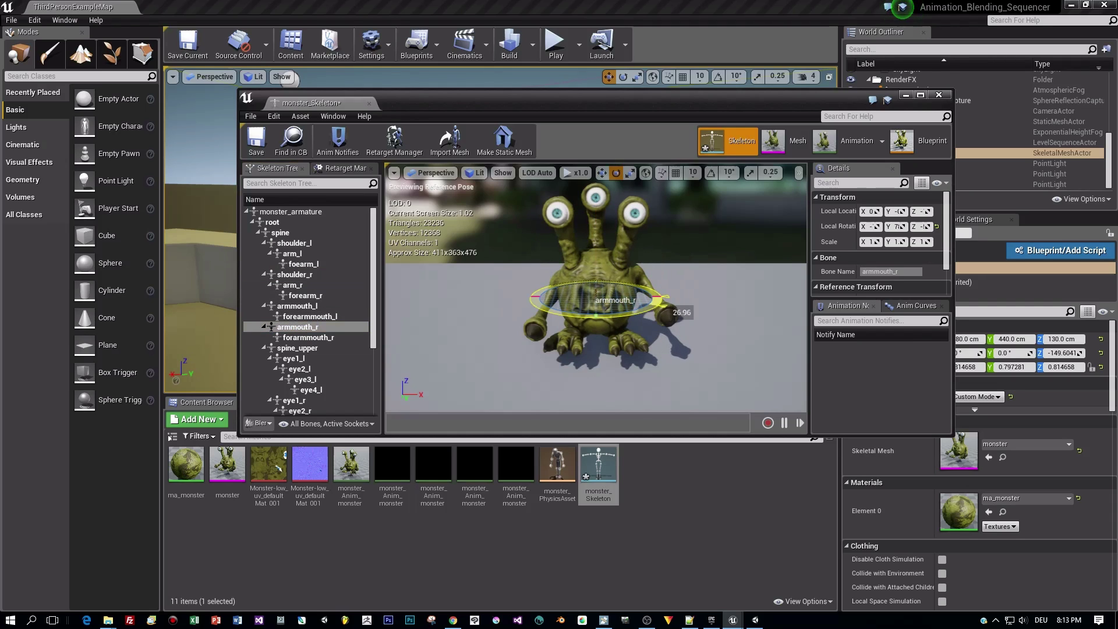
pyautogui.moveTo(647, 274); pyautogui.dragTo(593, 218)
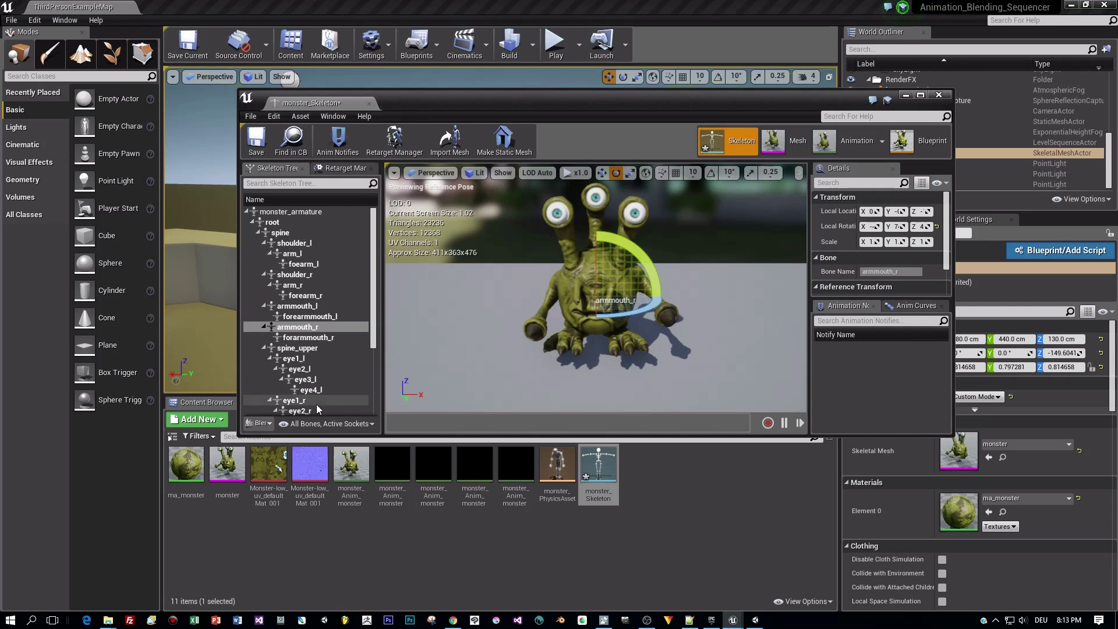
pyautogui.click(305, 379)
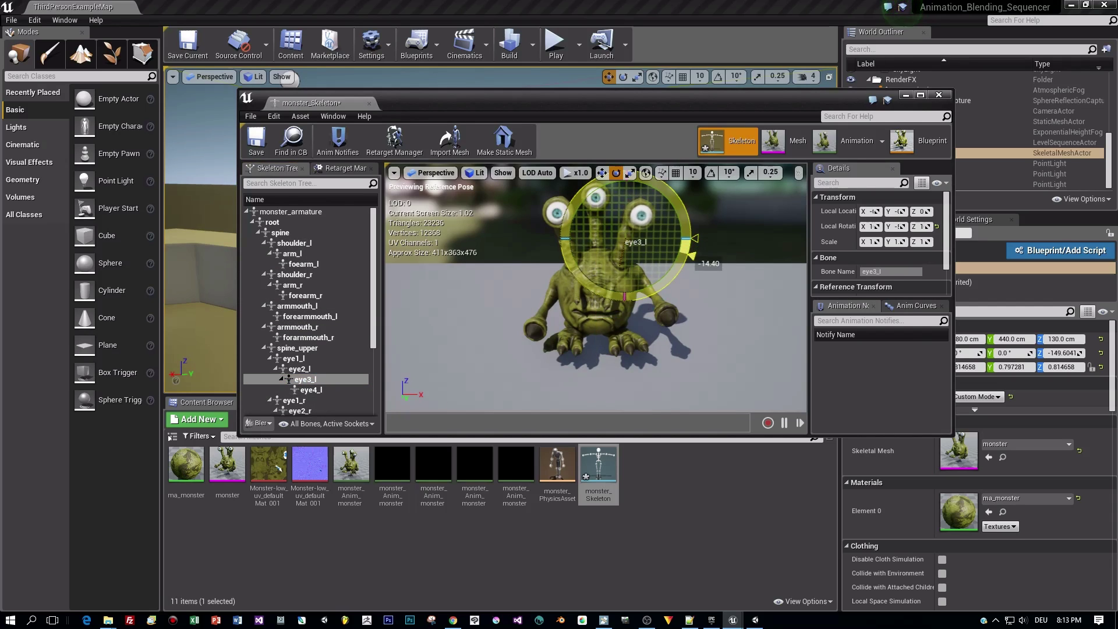
pyautogui.moveTo(638, 214); pyautogui.dragTo(689, 237)
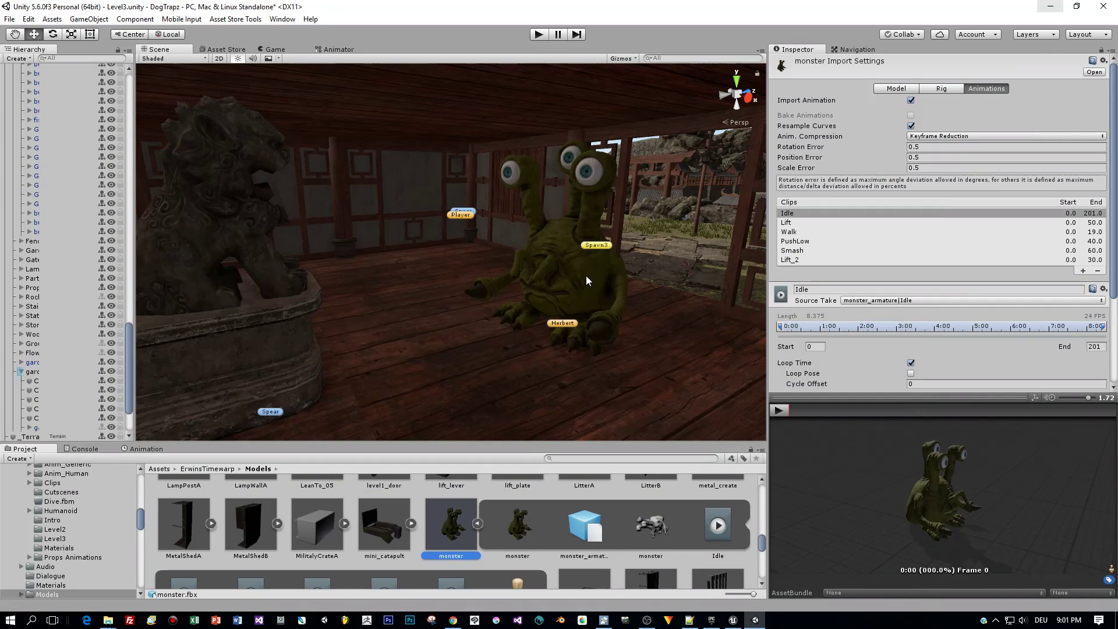
# Show the monster model's import settings and play the Lift, Walk and Smash clip previews
pyautogui.click(586, 275)
pyautogui.click(469, 528)
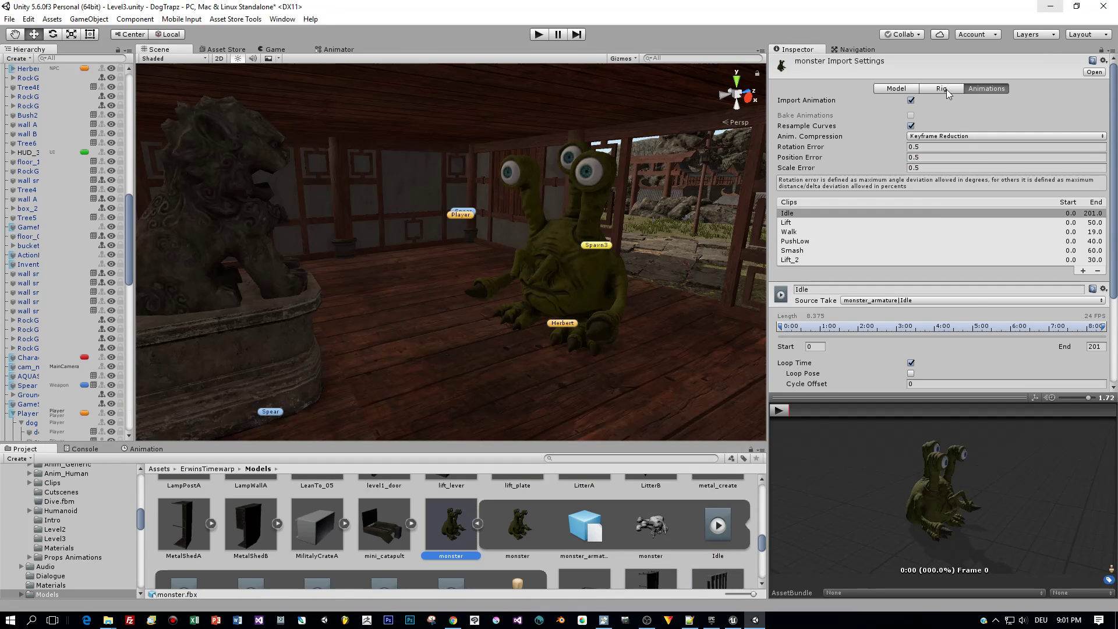
pyautogui.click(801, 224)
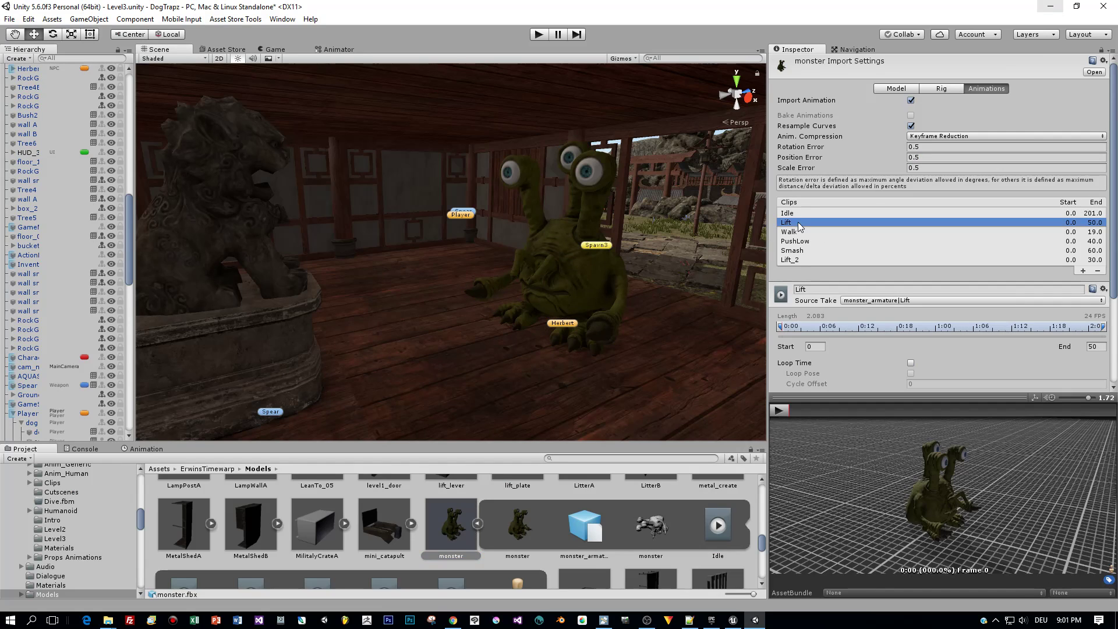
pyautogui.click(778, 411)
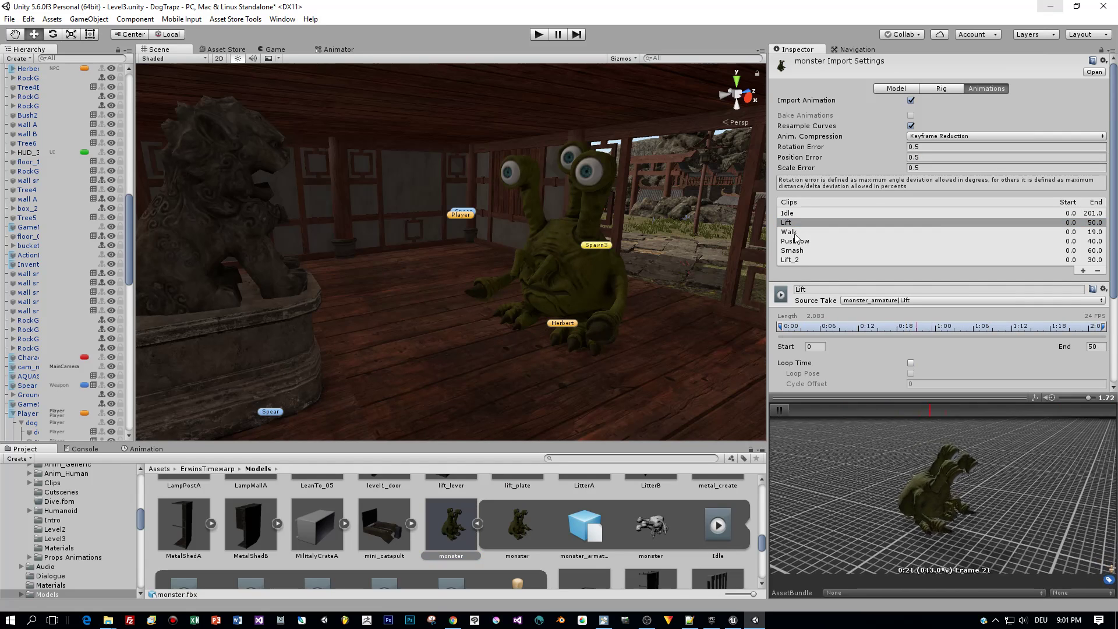
pyautogui.click(796, 233)
pyautogui.click(779, 411)
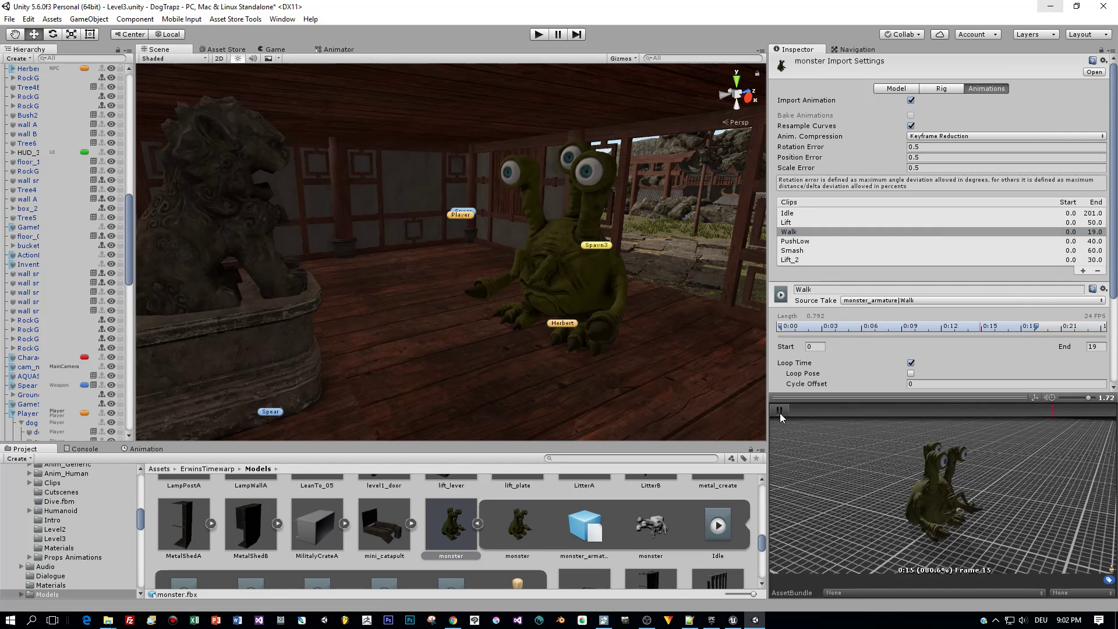
pyautogui.click(797, 250)
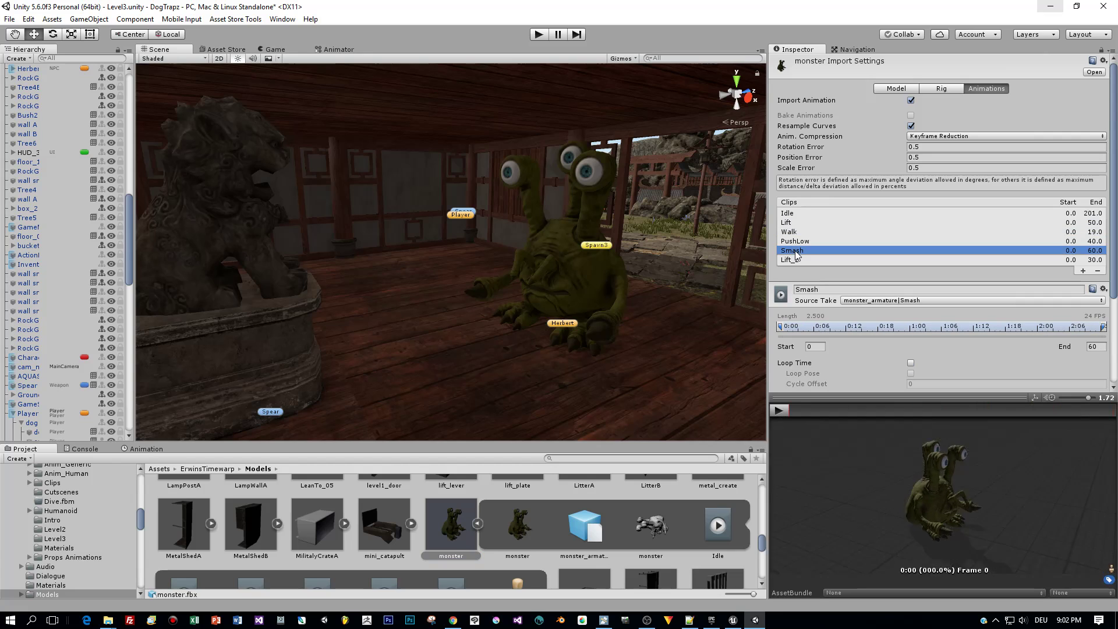
pyautogui.click(780, 411)
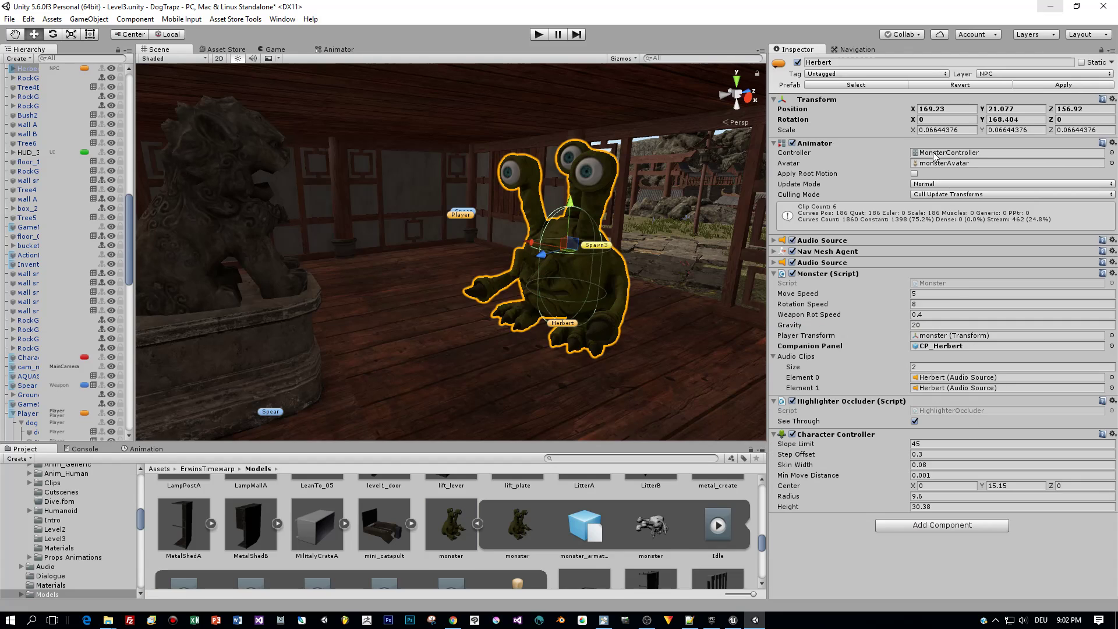
# Open MonsterController and inspect the PushLow→Idle and Lift→Idle transitions plus the Lift and PushLow states
pyautogui.doubleClick(934, 154)
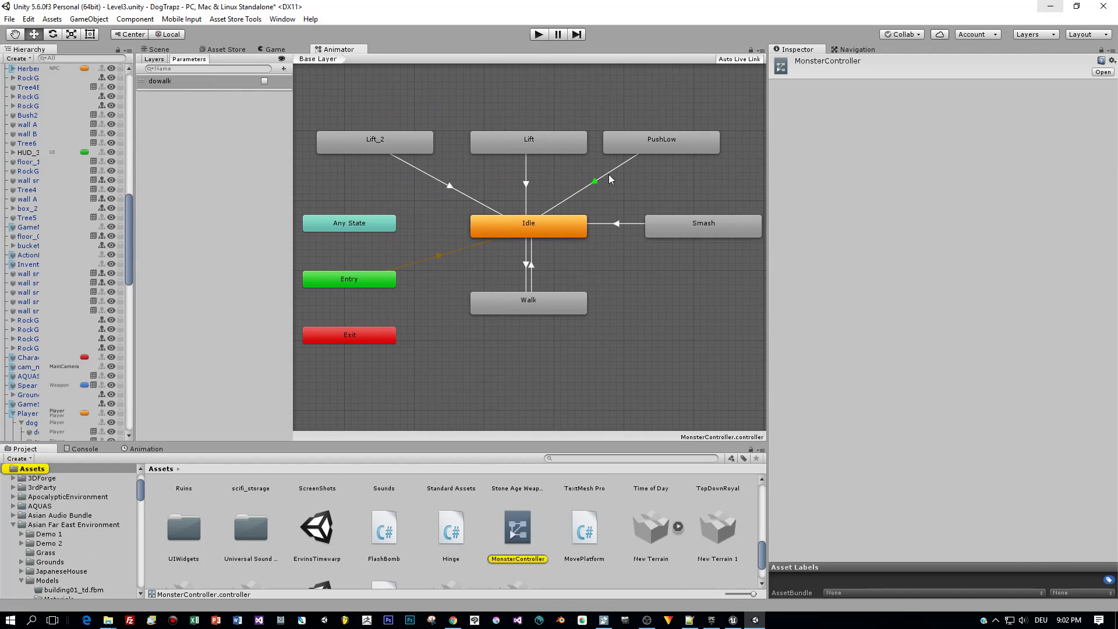
pyautogui.click(610, 178)
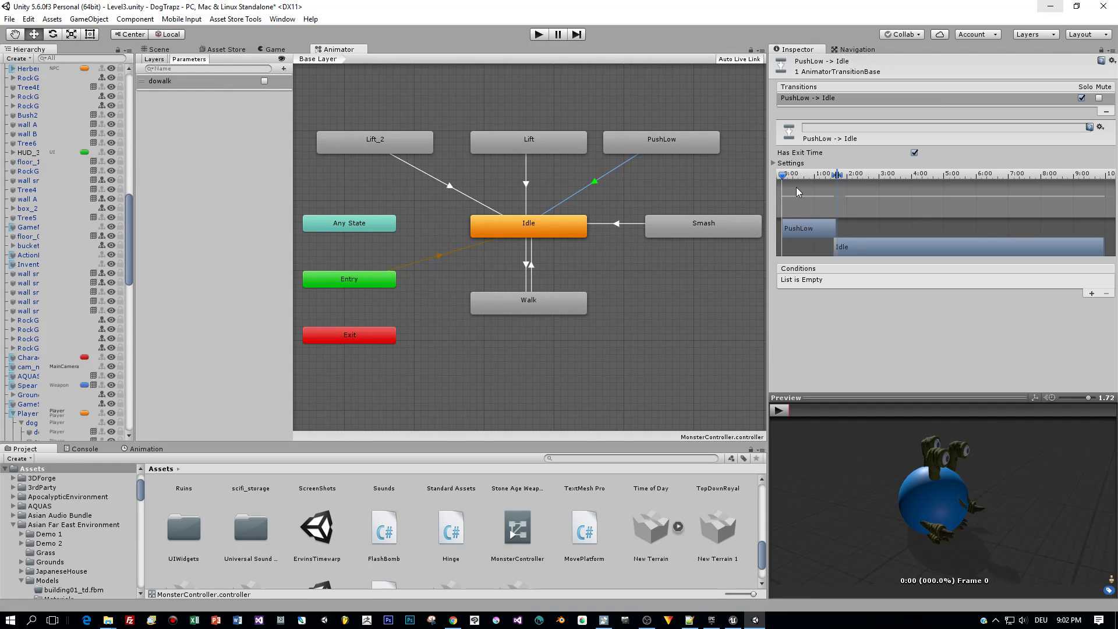
pyautogui.click(527, 170)
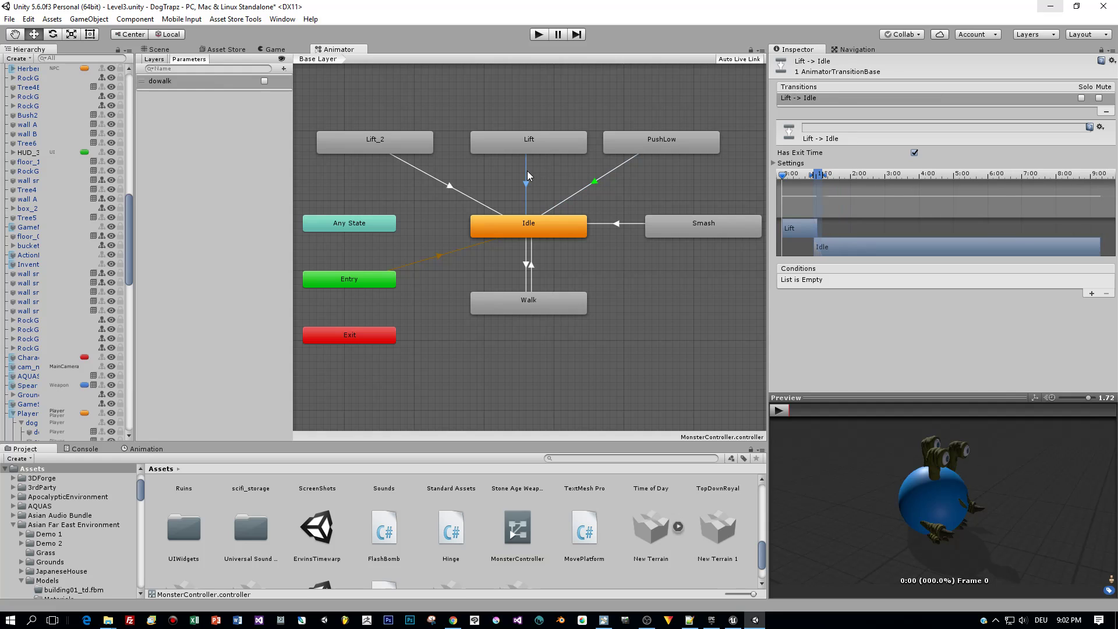
pyautogui.click(545, 150)
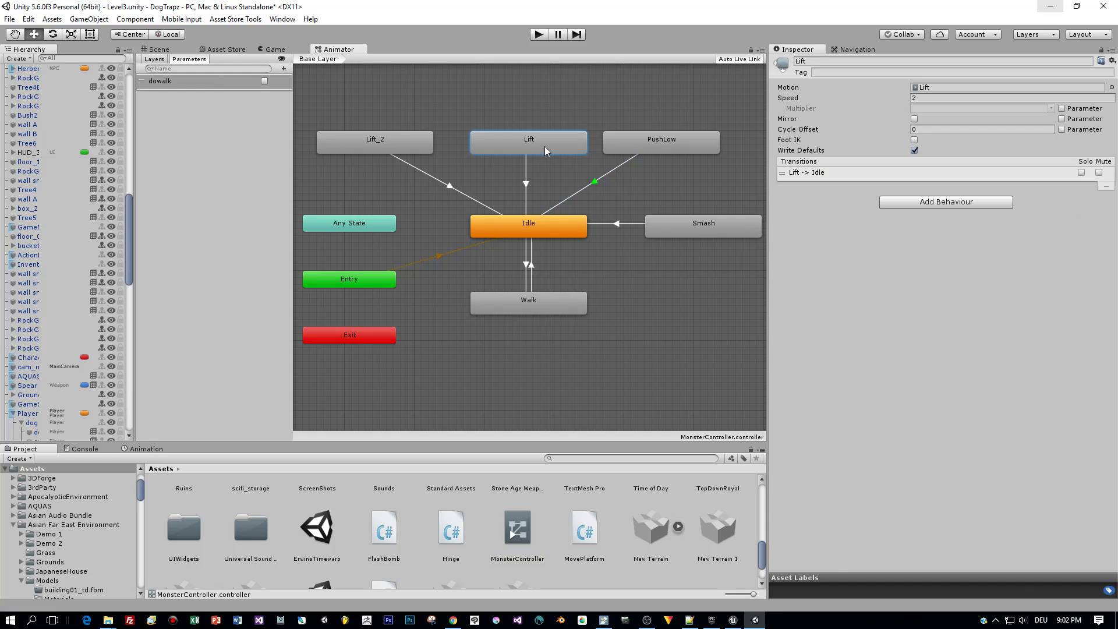
pyautogui.click(637, 141)
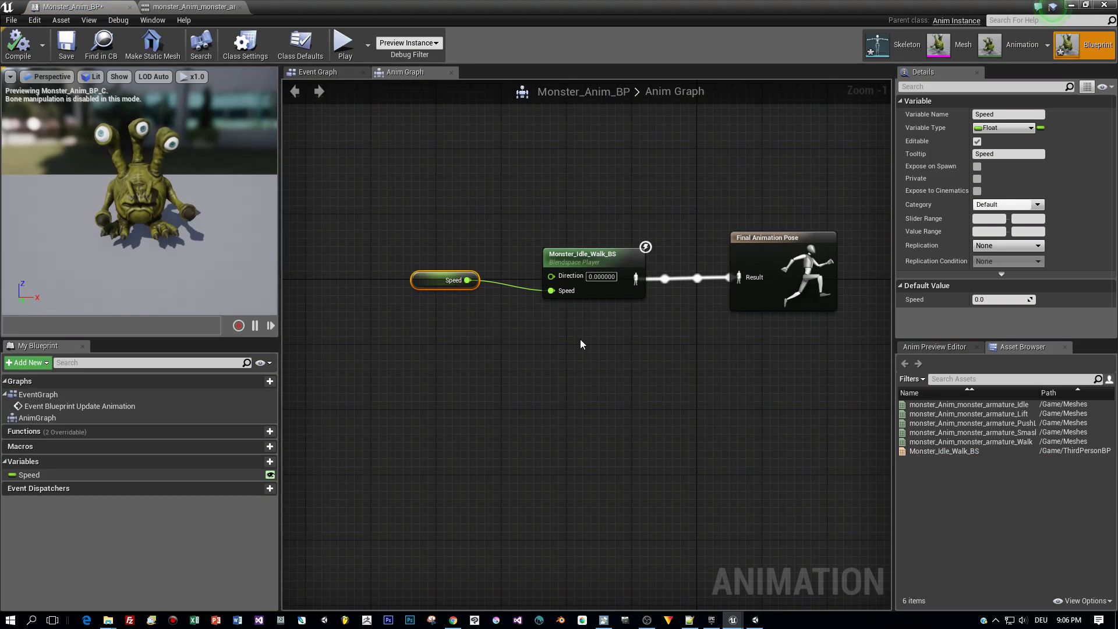
# Choose Duplicate Anim Assets and Retarget for the ThirdPerson_Jump animation
pyautogui.scroll(1, 581, 341)
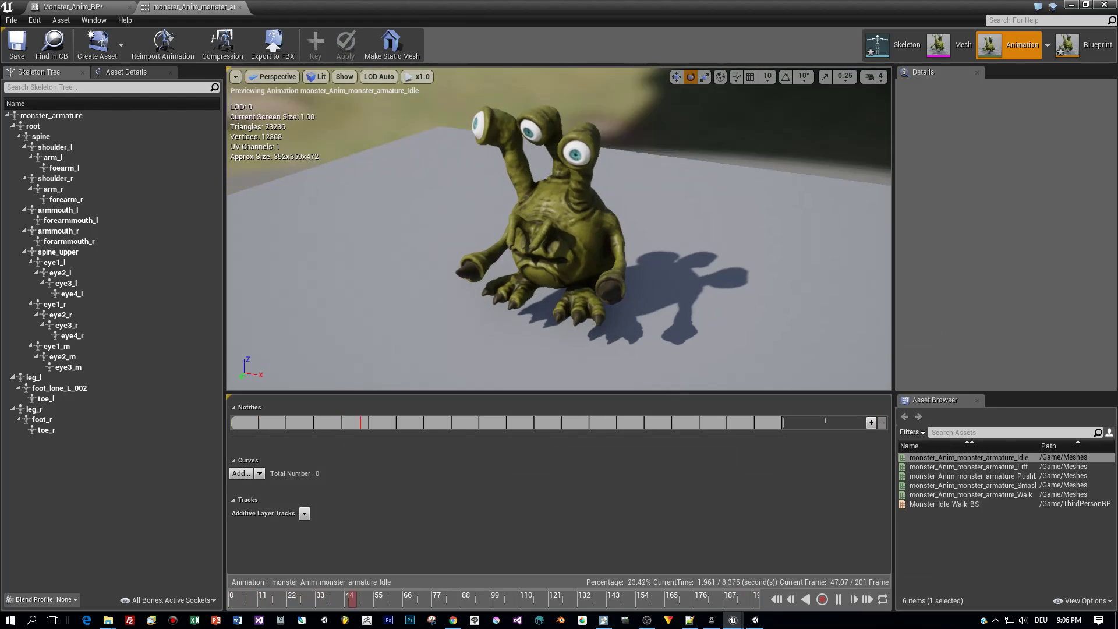
pyautogui.moveTo(691, 191); pyautogui.dragTo(691, 191)
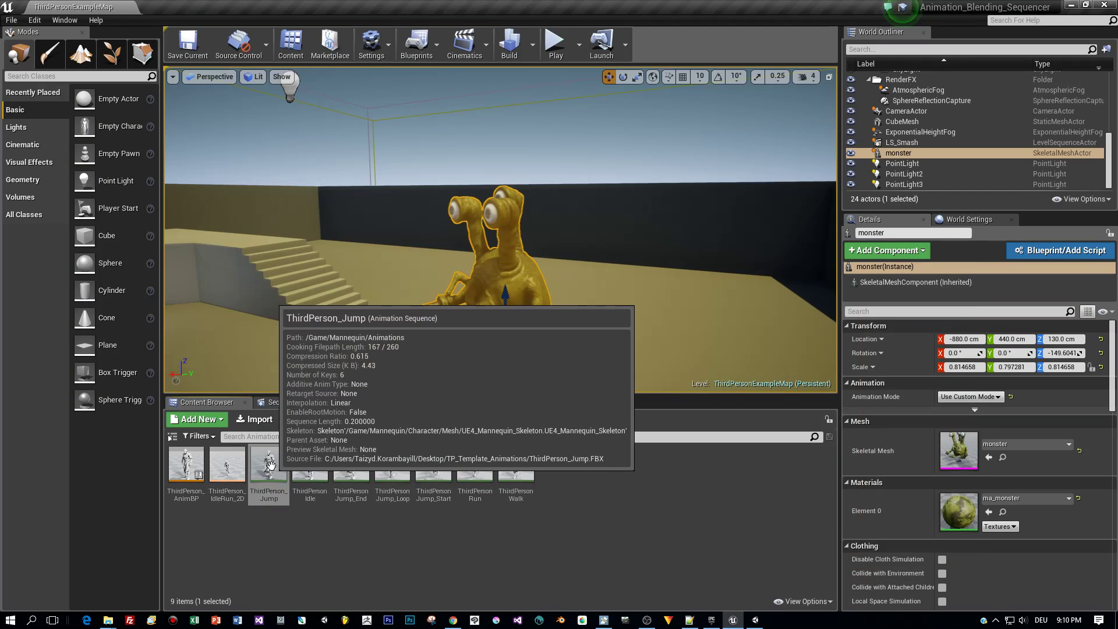
pyautogui.rightClick(269, 464)
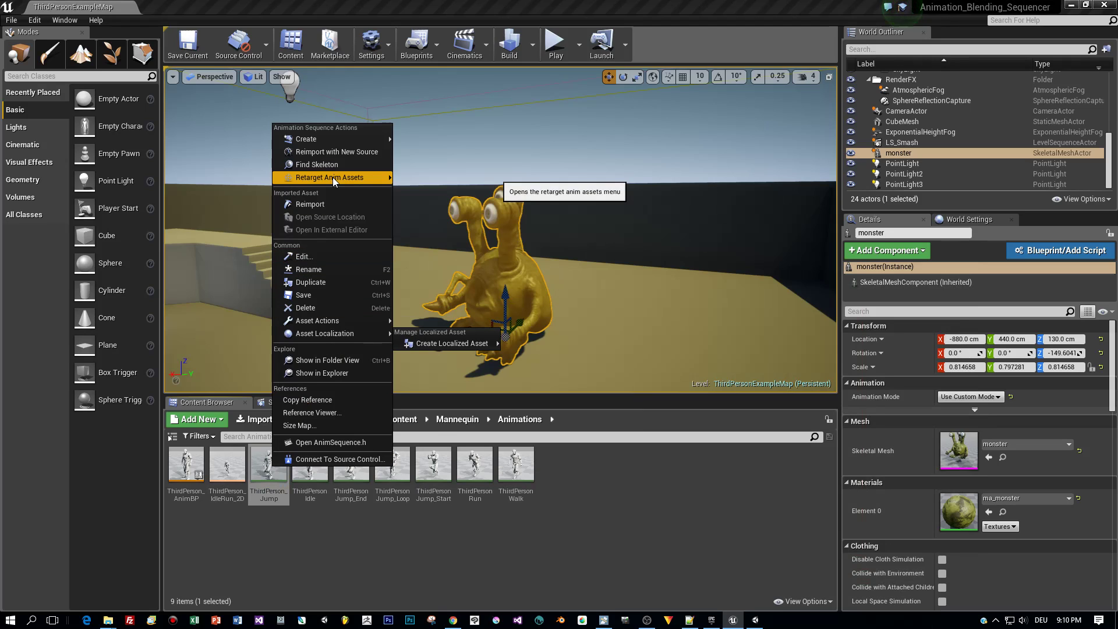
pyautogui.moveTo(333, 178)
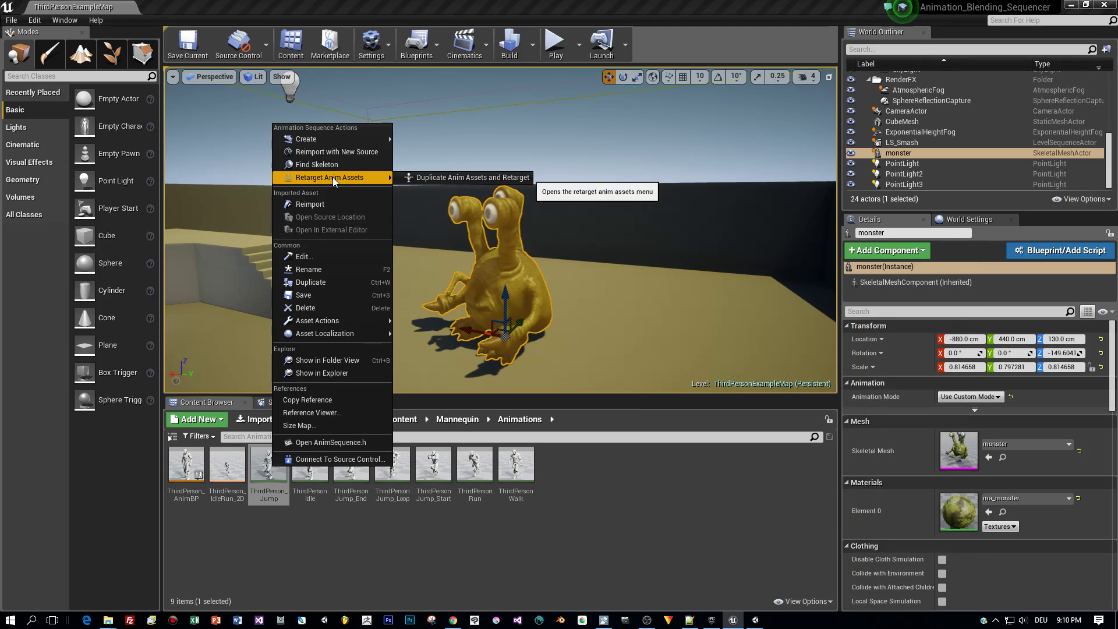
pyautogui.click(470, 177)
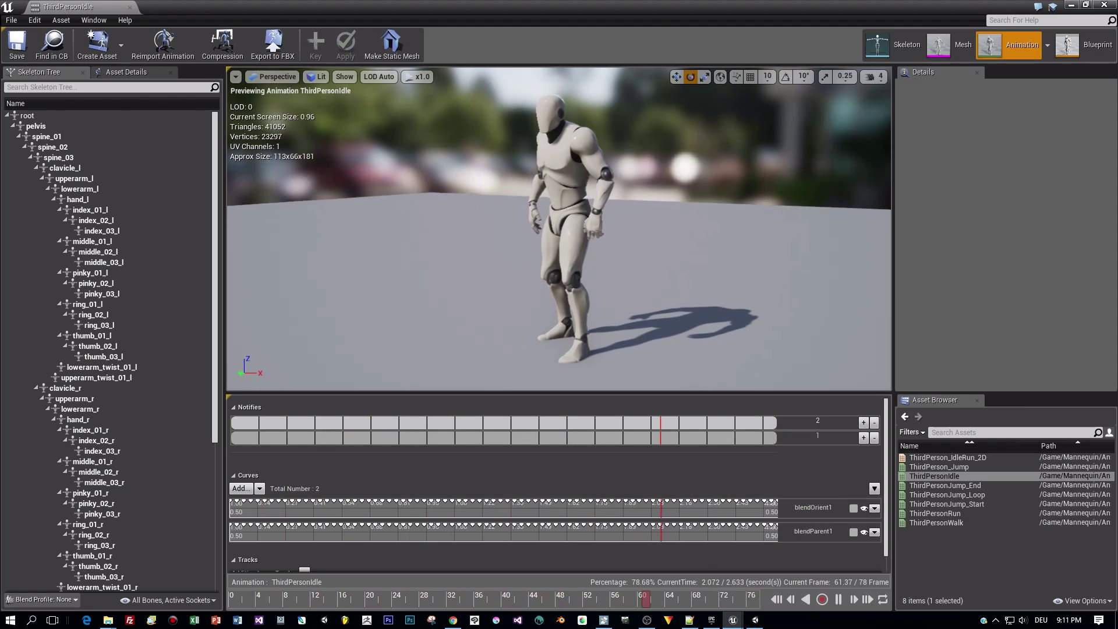
# Rotate the mannequin's lowerarm_l, upperarm_r and clavicle_r bones during the ThirdPersonIdle preview
pyautogui.click(69, 189)
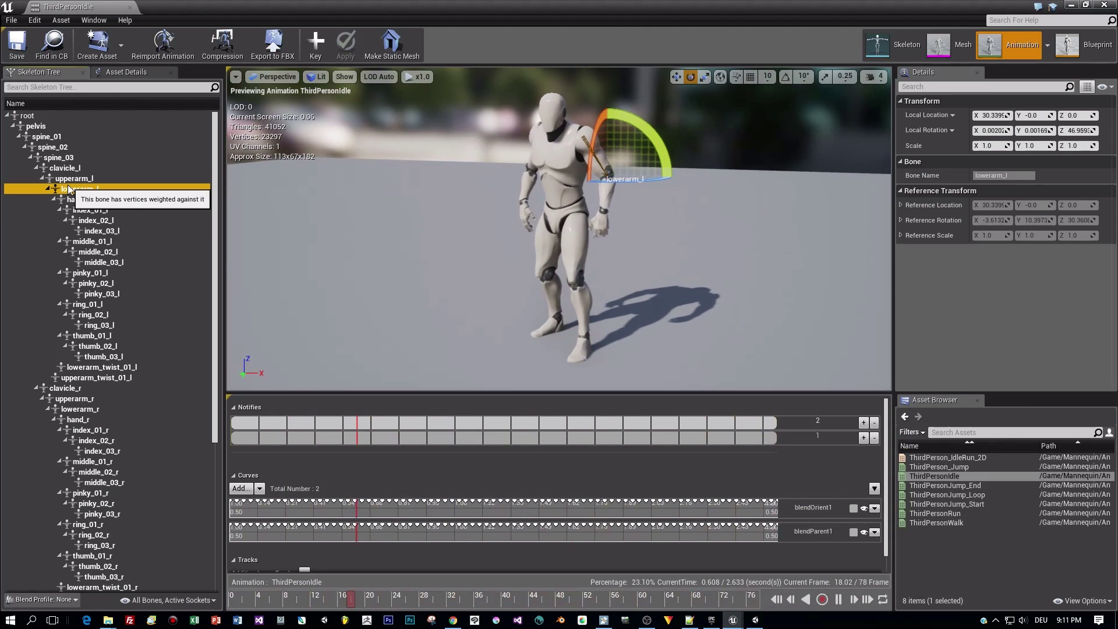
pyautogui.moveTo(640, 178); pyautogui.dragTo(681, 180)
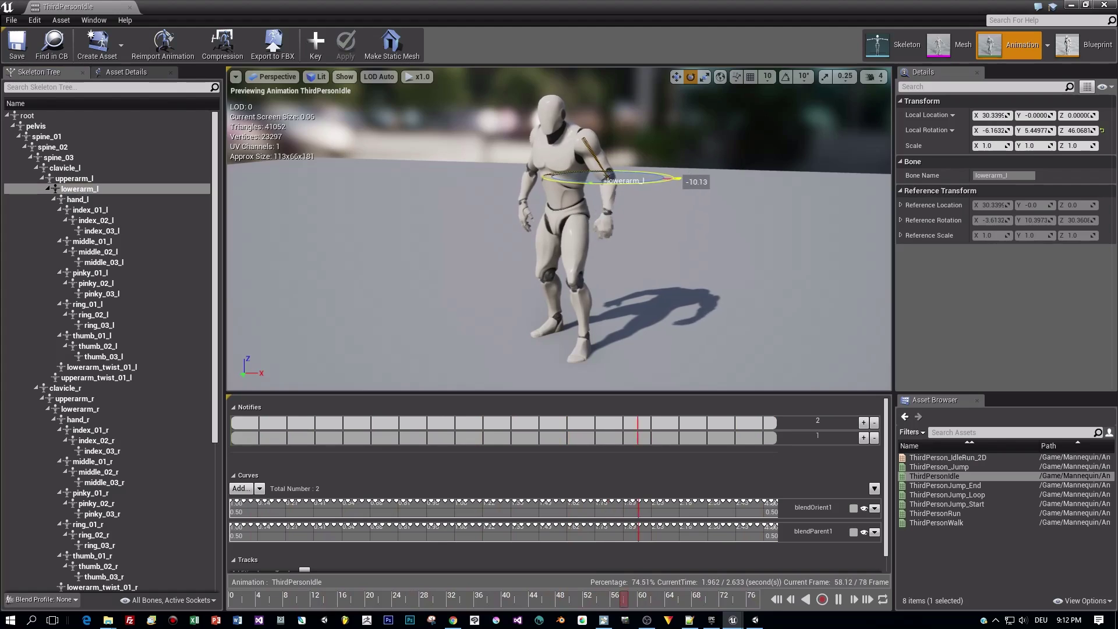
pyautogui.click(75, 399)
pyautogui.moveTo(582, 262); pyautogui.dragTo(723, 262, button='right')
pyautogui.moveTo(469, 135); pyautogui.dragTo(470, 166)
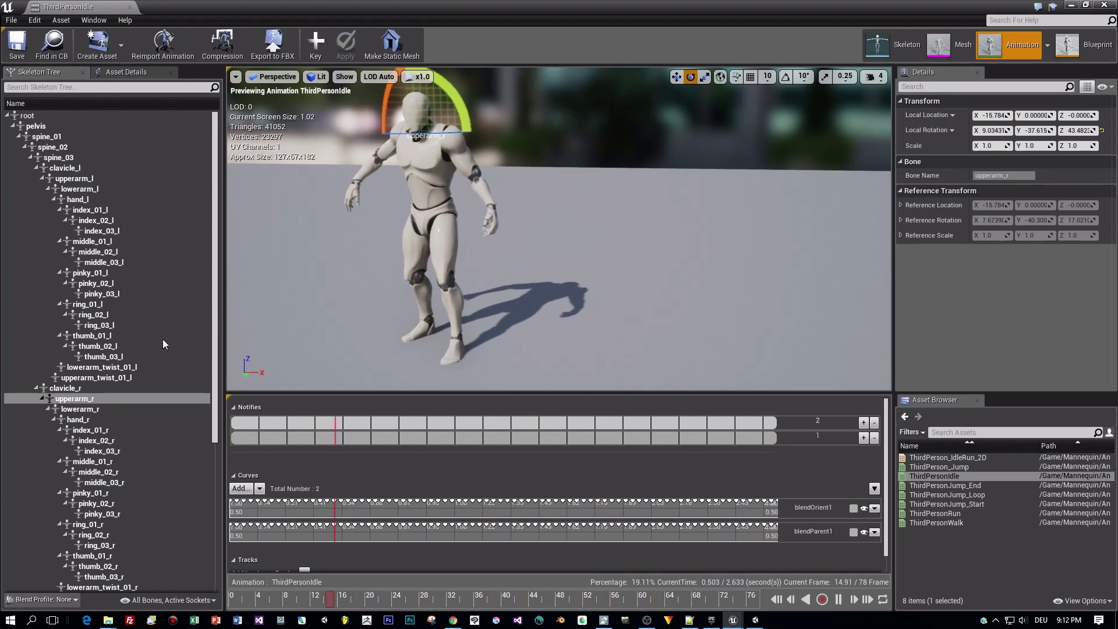
pyautogui.click(65, 388)
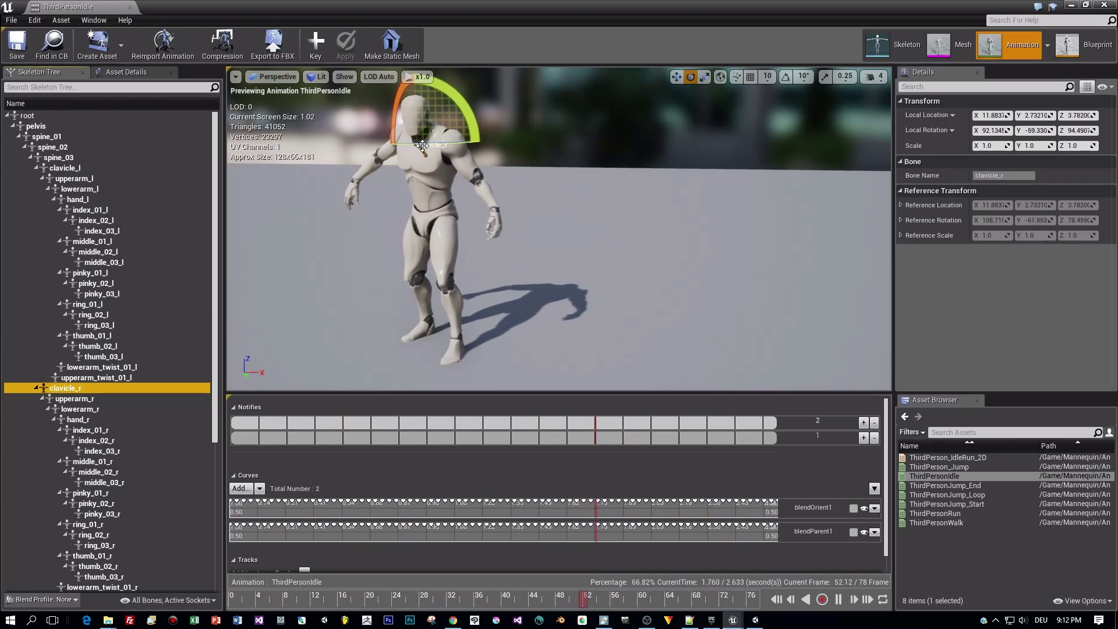
pyautogui.moveTo(422, 145); pyautogui.dragTo(422, 161)
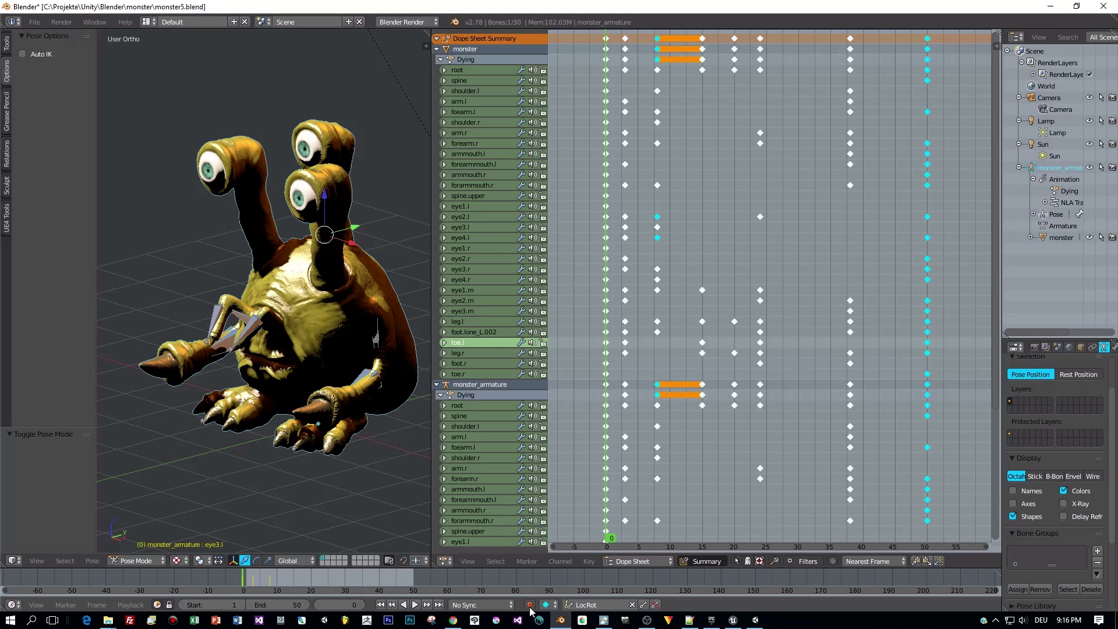
# Rotate the monster's arm.l bone into a new pose
pyautogui.rightClick(373, 382)
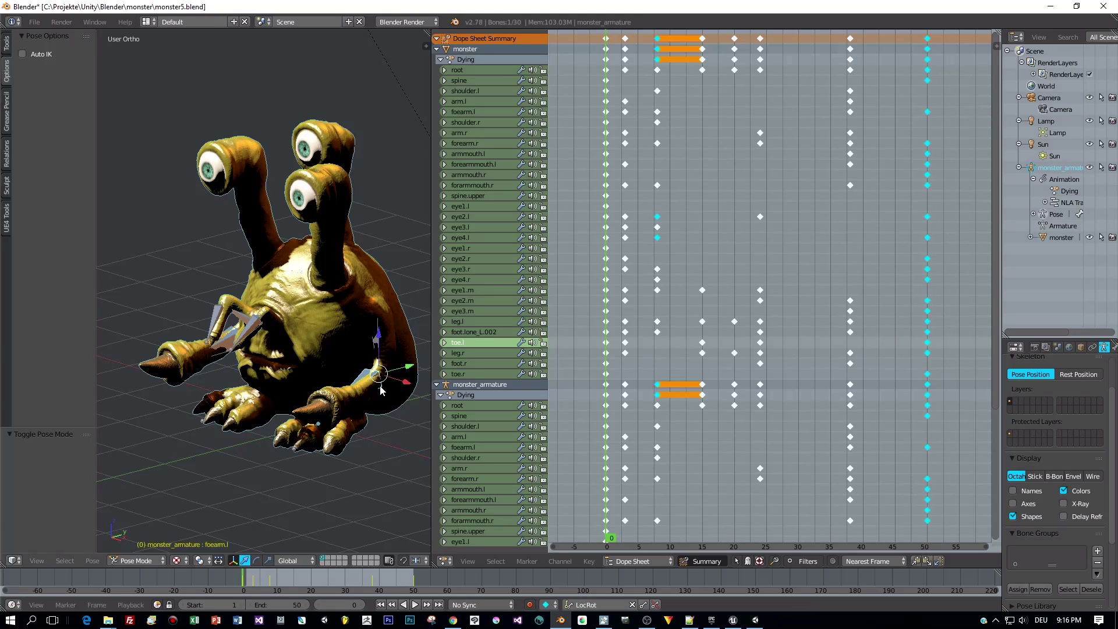
pyautogui.rightClick(382, 390)
pyautogui.press('r')
pyautogui.click(388, 386)
pyautogui.press('r')
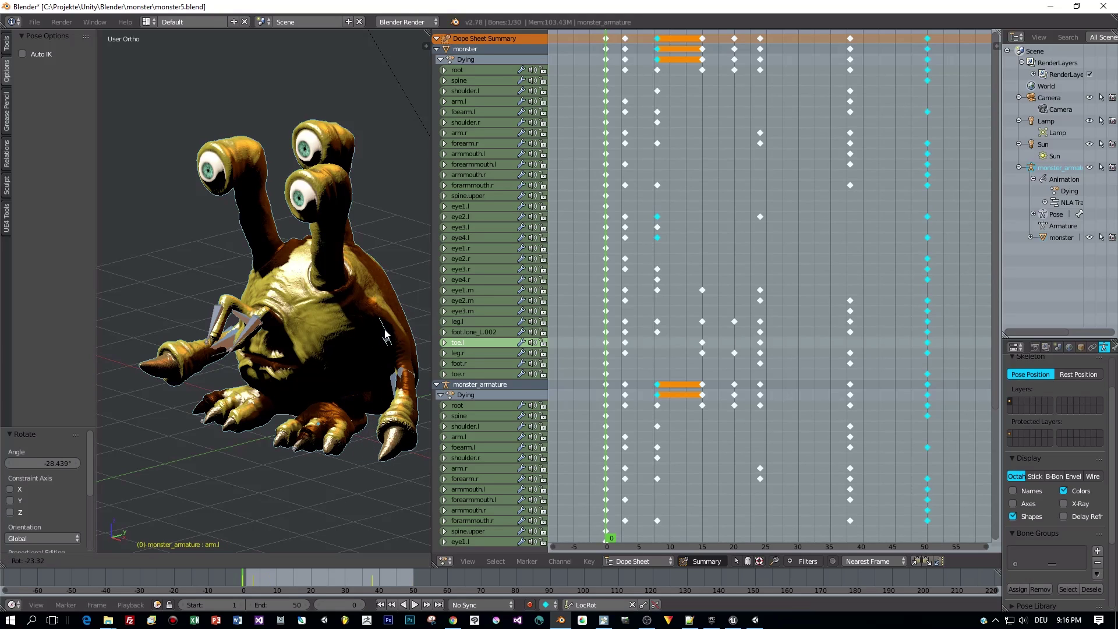
pyautogui.click(364, 337)
# Rotate the forearmmouth.l bone and the eye3.l eye stalk
pyautogui.rightClick(255, 331)
pyautogui.press('r')
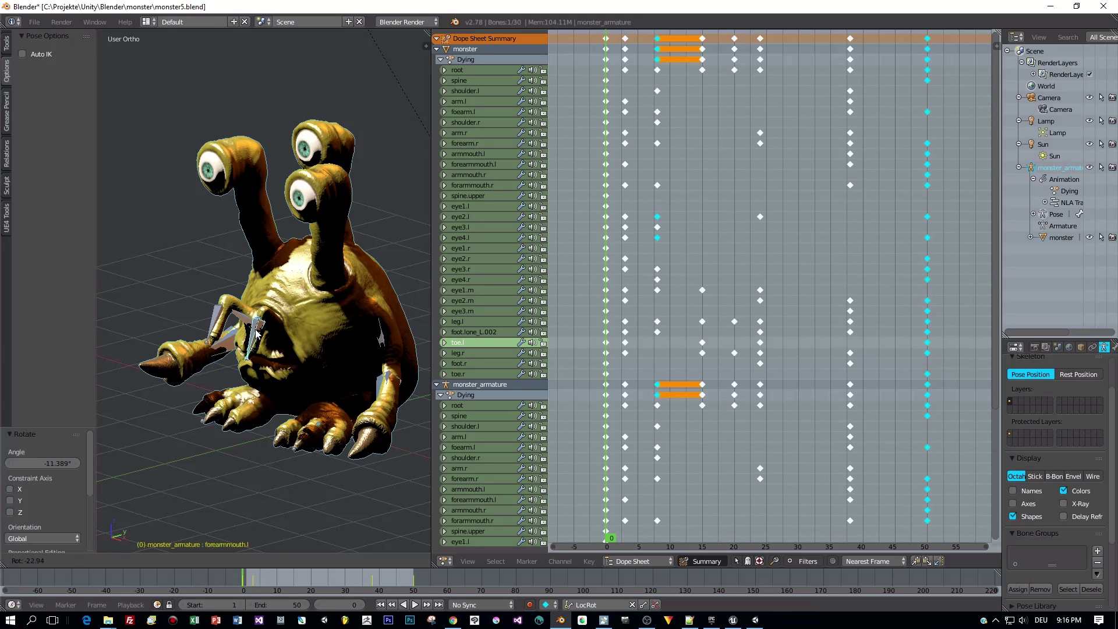
pyautogui.click(257, 333)
pyautogui.rightClick(331, 204)
pyautogui.press('r')
pyautogui.click(328, 204)
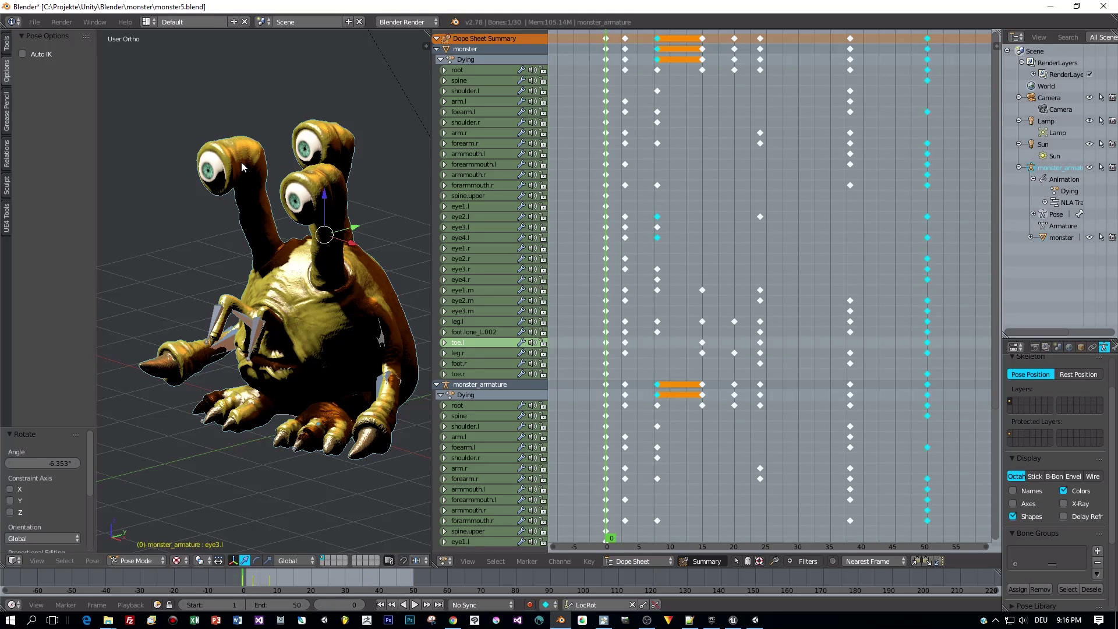
# Rotate the eye4.r eye stalk, undo an over-large turn, and start moving it instead
pyautogui.rightClick(241, 162)
pyautogui.press('r')
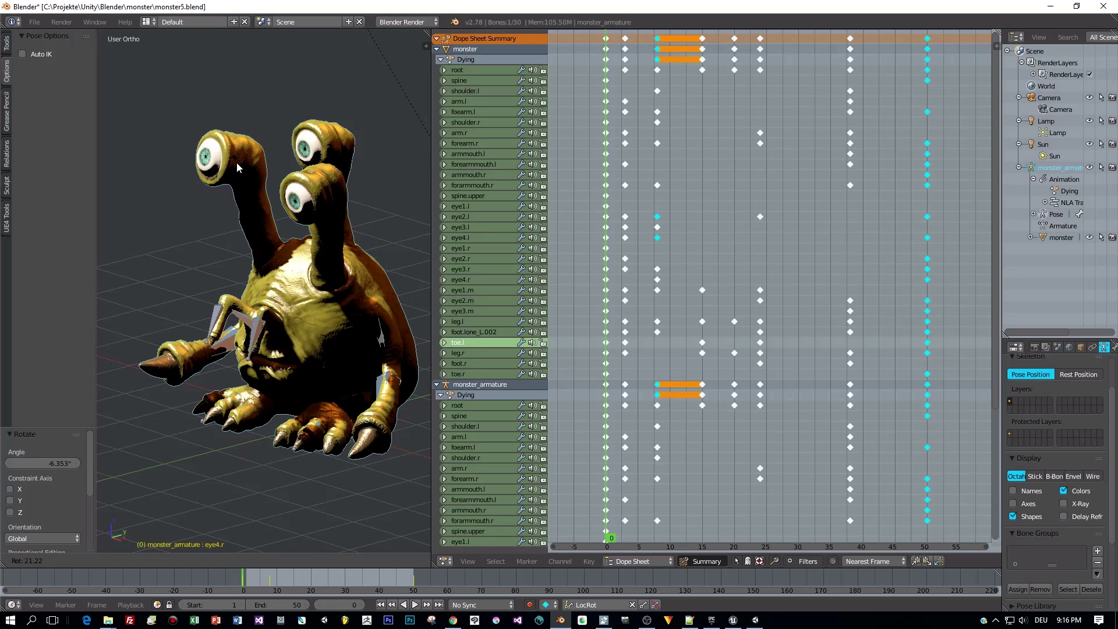
pyautogui.click(237, 163)
pyautogui.press('r')
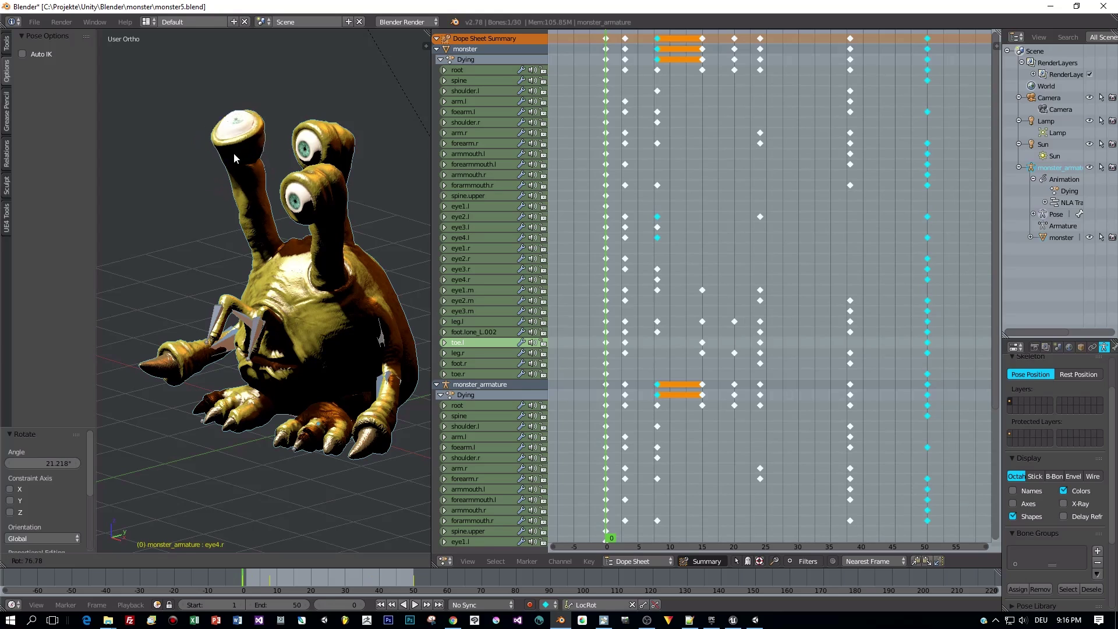
pyautogui.rightClick(233, 153)
pyautogui.hotkey('ctrl', 'z')
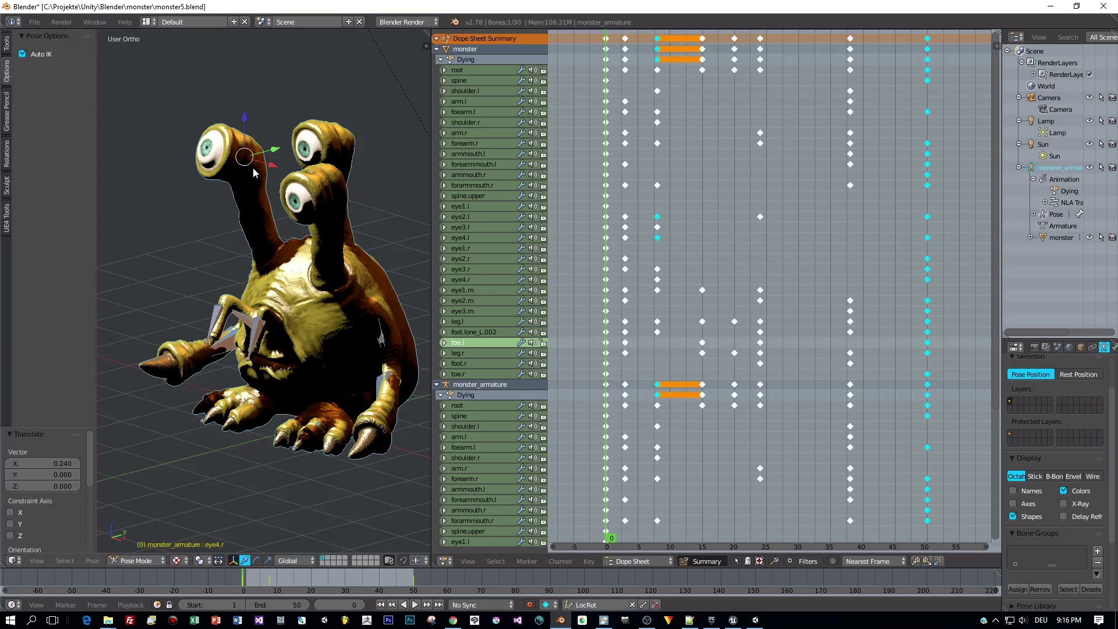
pyautogui.press('g')
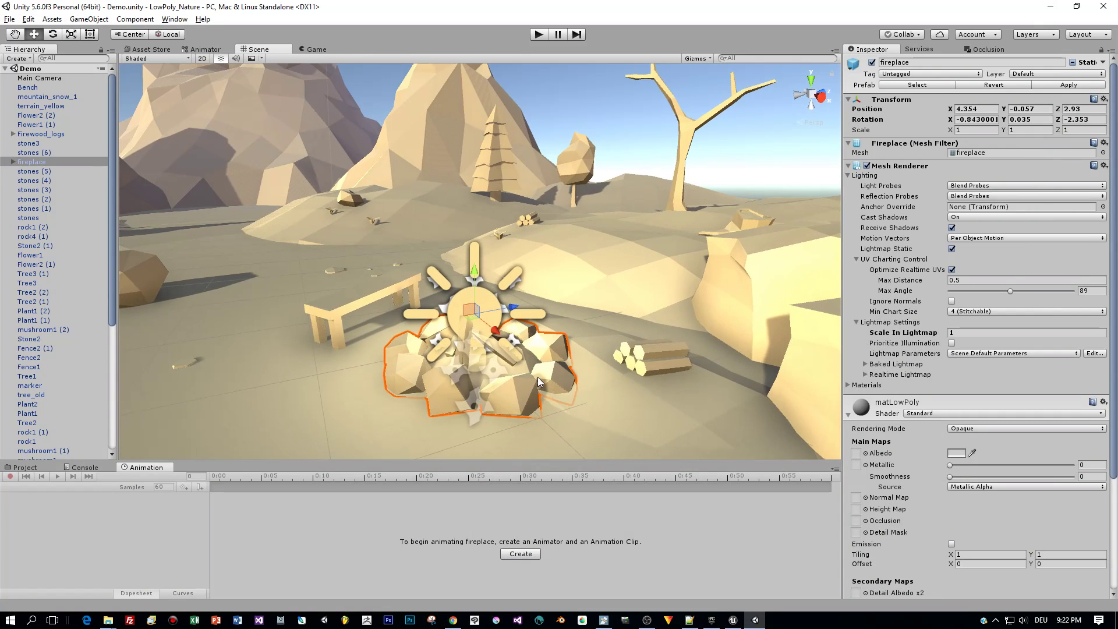
# Keep matLowPoly on the Standard shader and assign lowpoly_tex as its Albedo texture
pyautogui.click(943, 414)
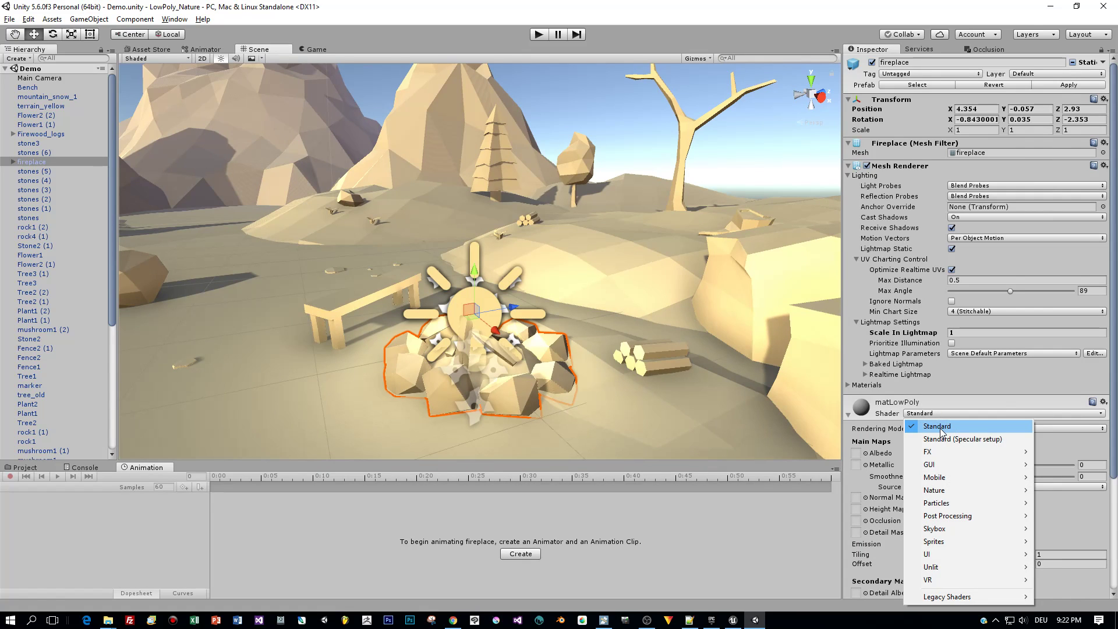
pyautogui.click(941, 427)
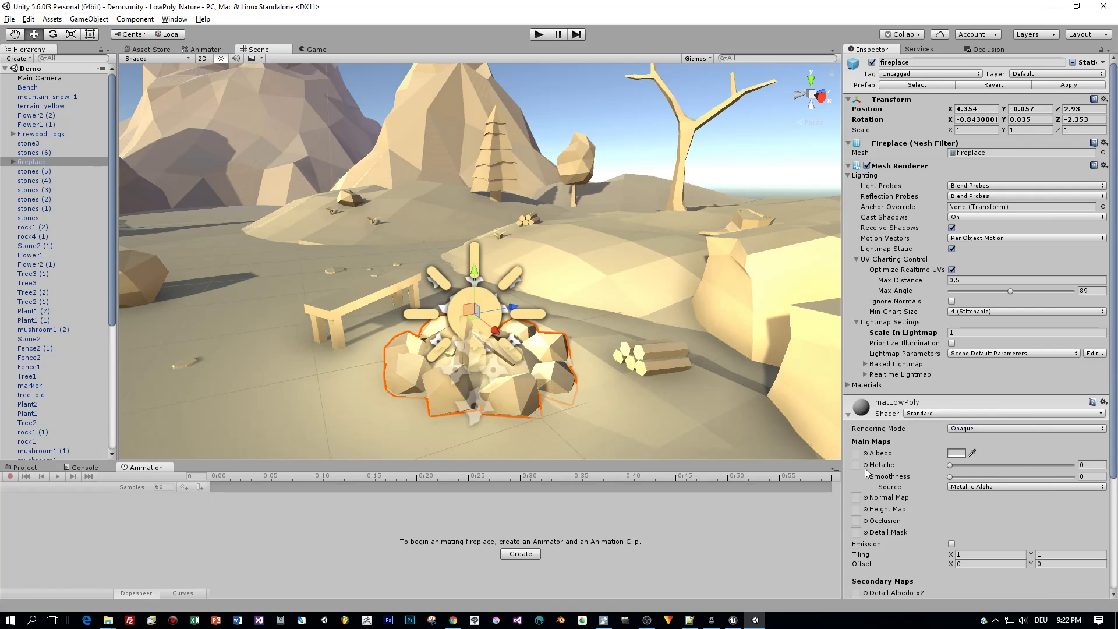
pyautogui.click(23, 468)
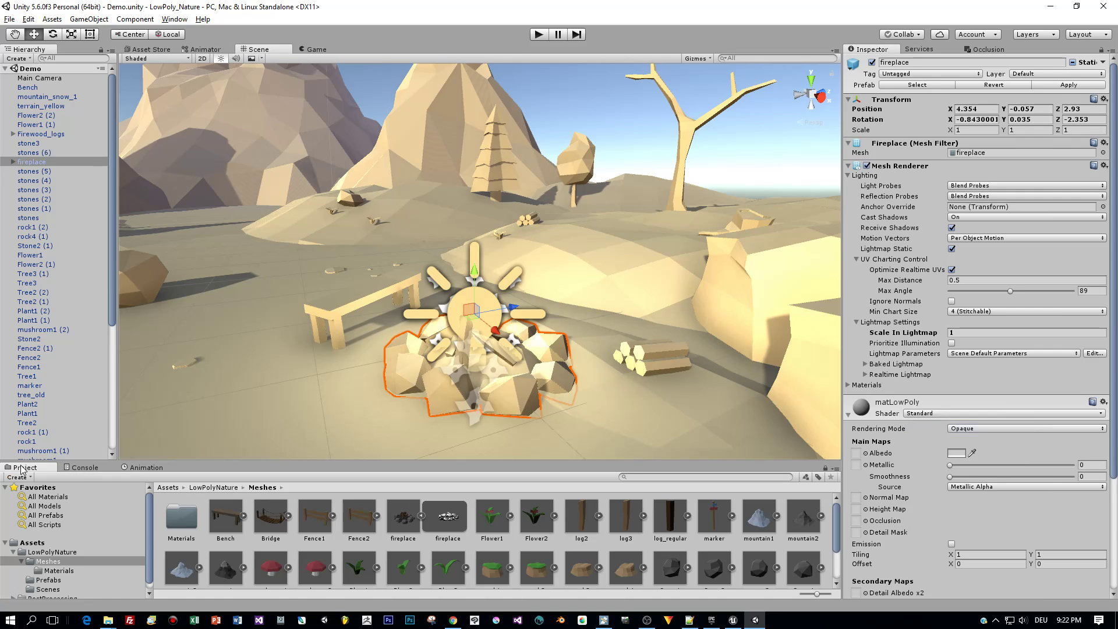
pyautogui.doubleClick(176, 513)
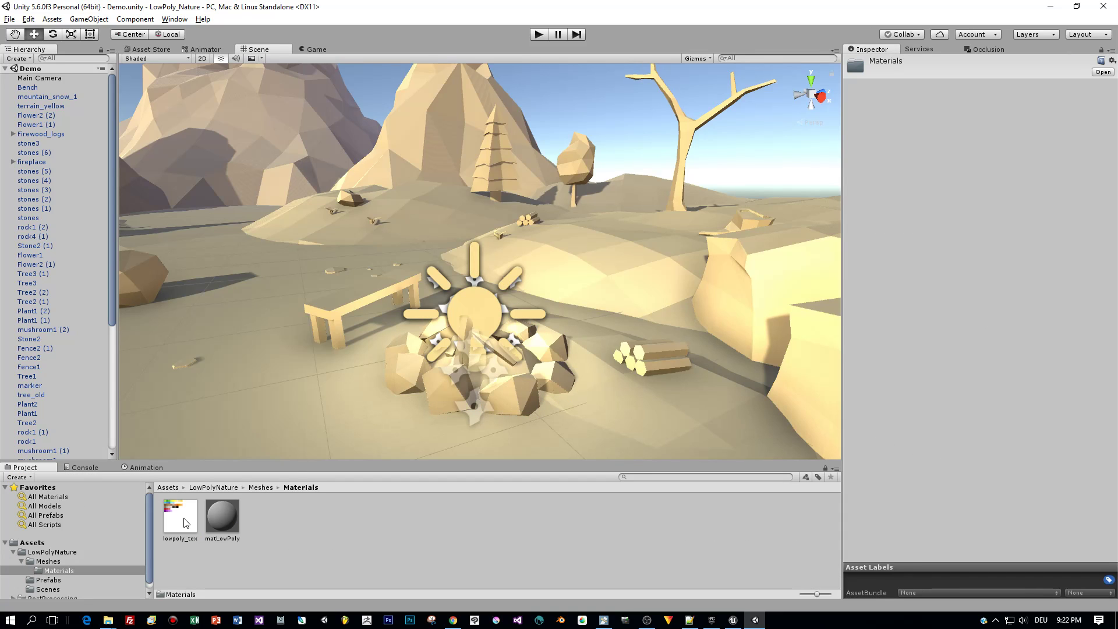
pyautogui.click(227, 522)
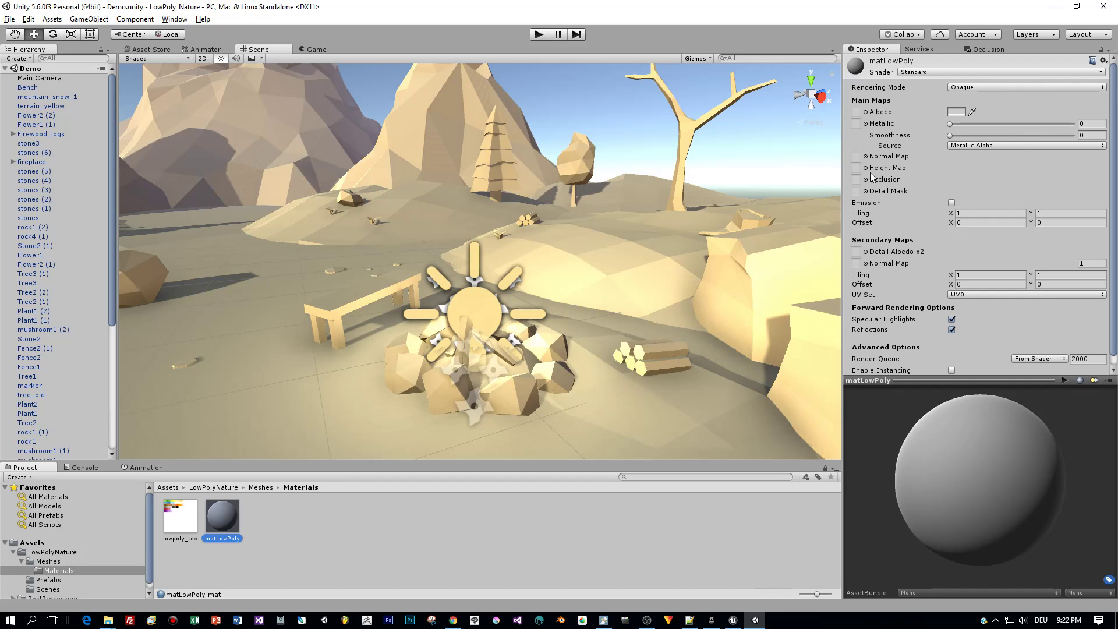
pyautogui.moveTo(182, 512); pyautogui.dragTo(858, 114)
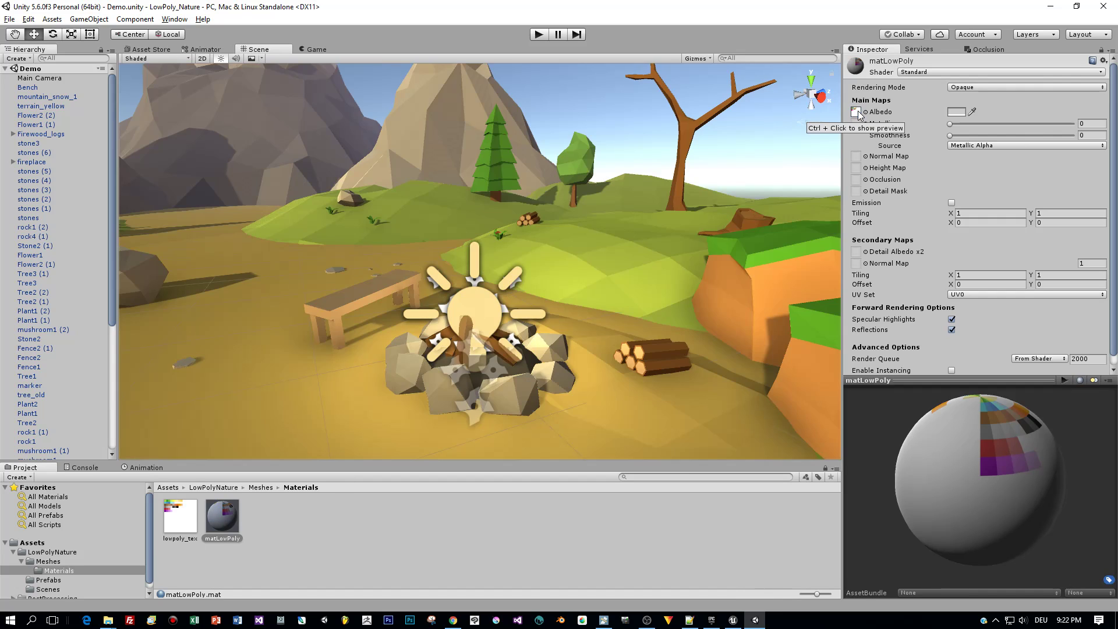
# Open the Bloom shader source from PostProcessing/Resources/Shaders and scroll through it
pyautogui.moveTo(642, 232); pyautogui.dragTo(592, 279, button='right')
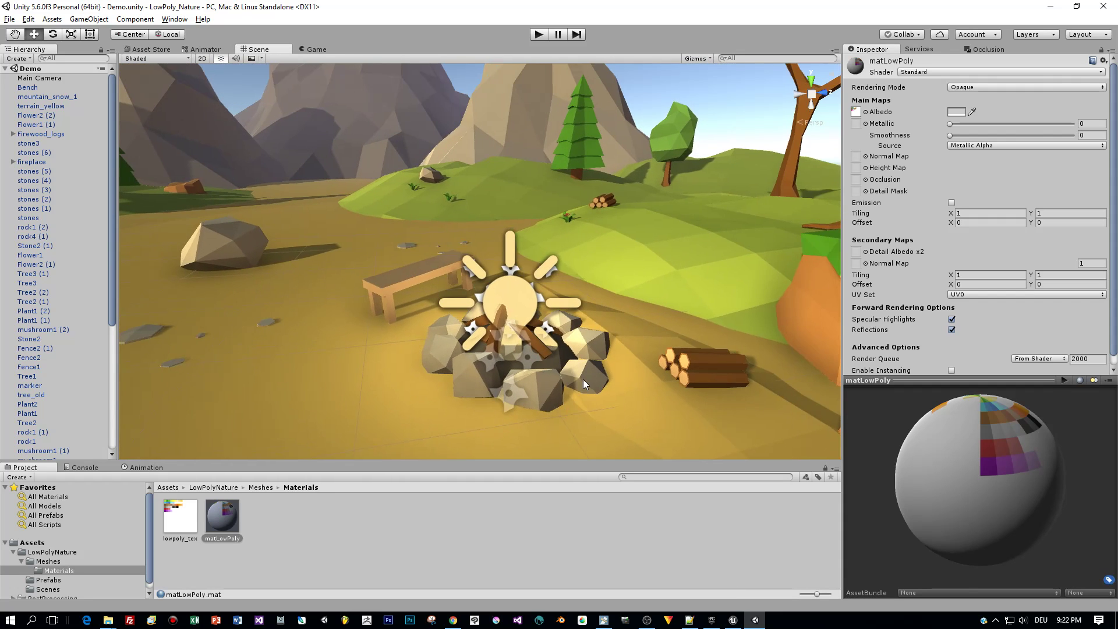
pyautogui.scroll(-3, 583, 379)
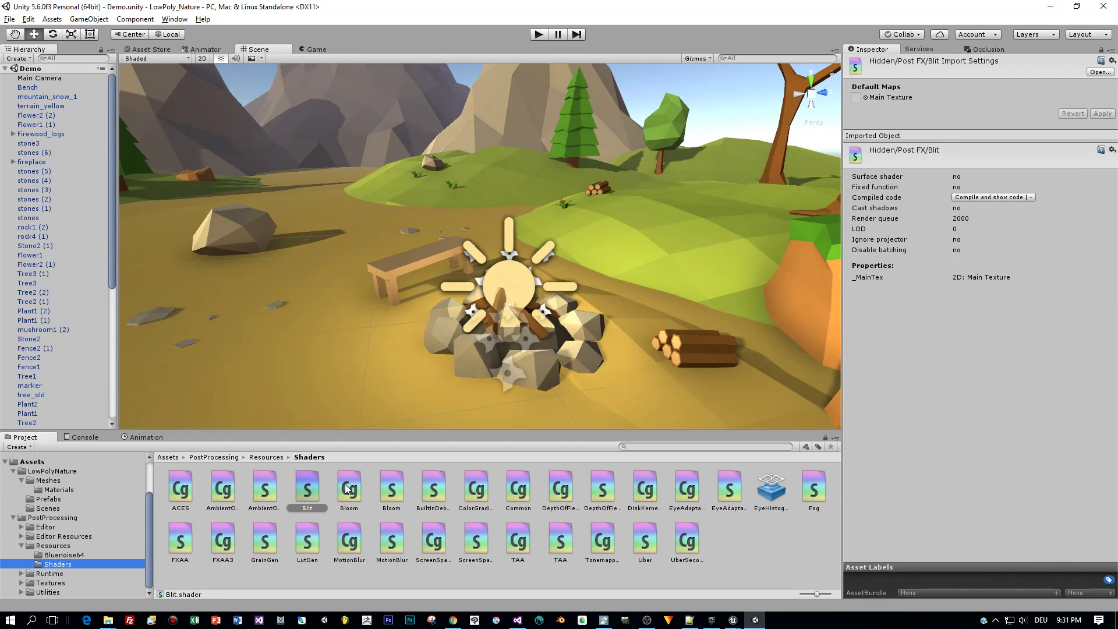
pyautogui.click(349, 490)
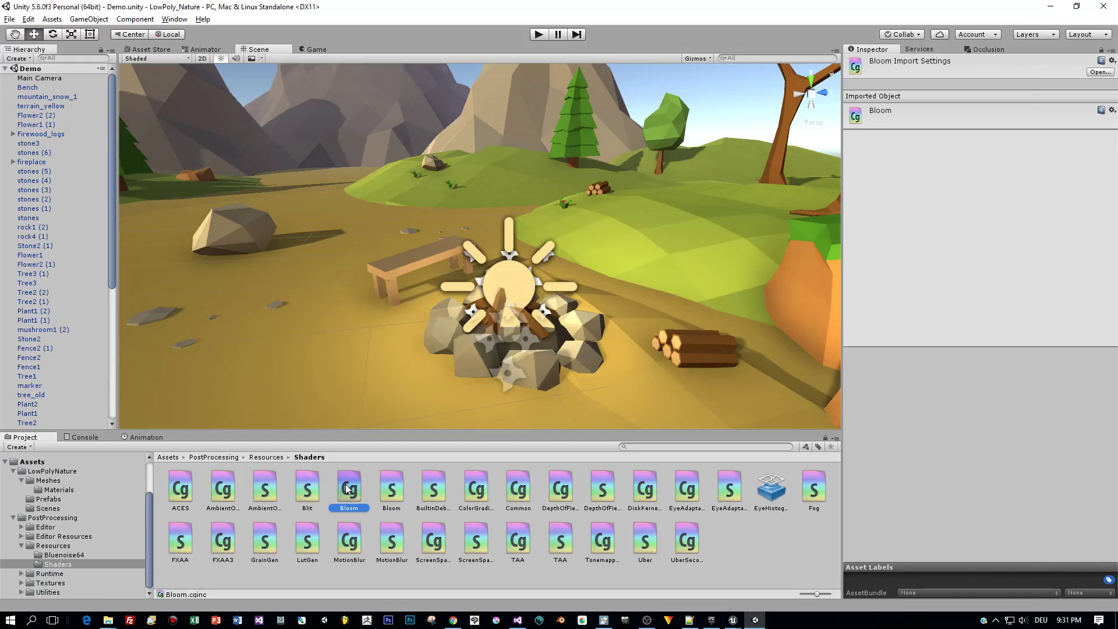
pyautogui.doubleClick(346, 489)
pyautogui.scroll(-3, 454, 232)
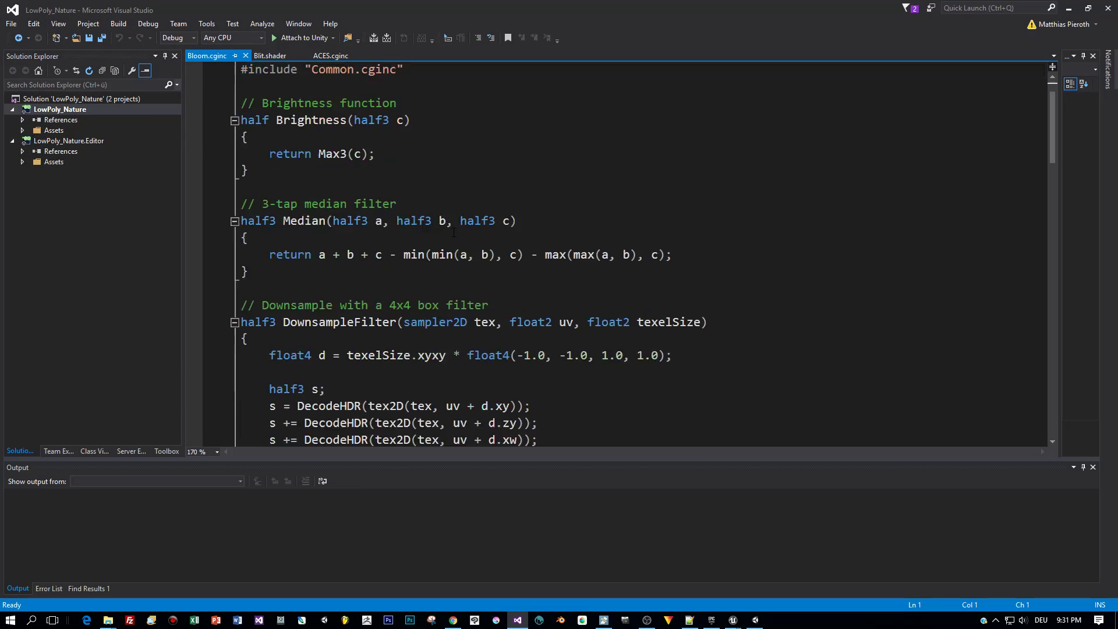
pyautogui.scroll(-4, 454, 232)
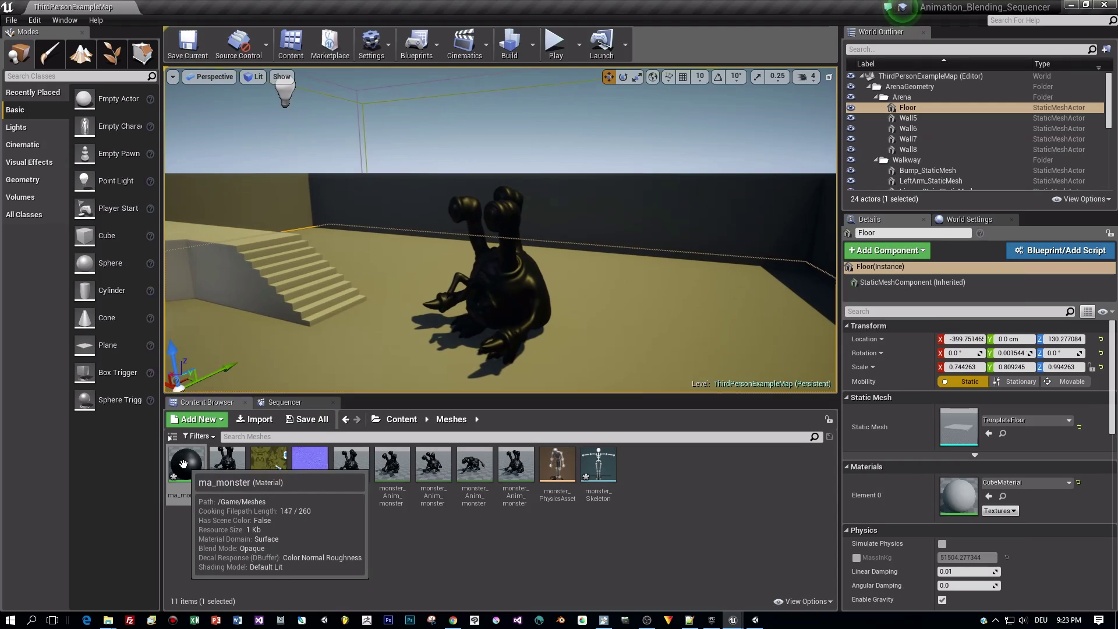
# Wire the top Texture Sample's RGB to ma_monster's Base Color and apply the material
pyautogui.doubleClick(187, 465)
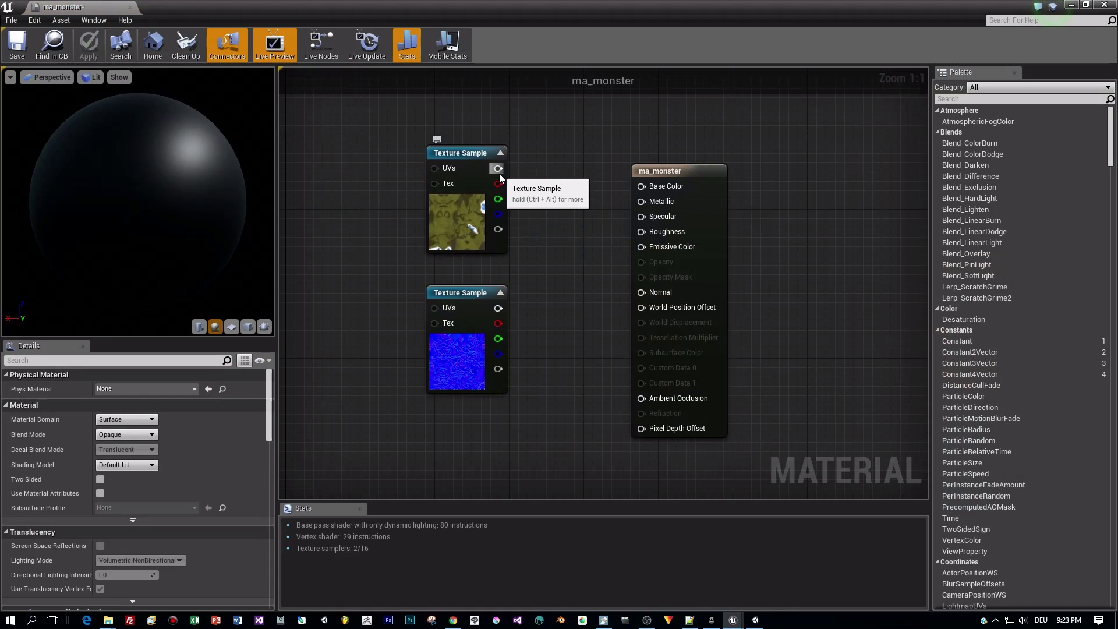
pyautogui.moveTo(498, 168); pyautogui.dragTo(642, 186)
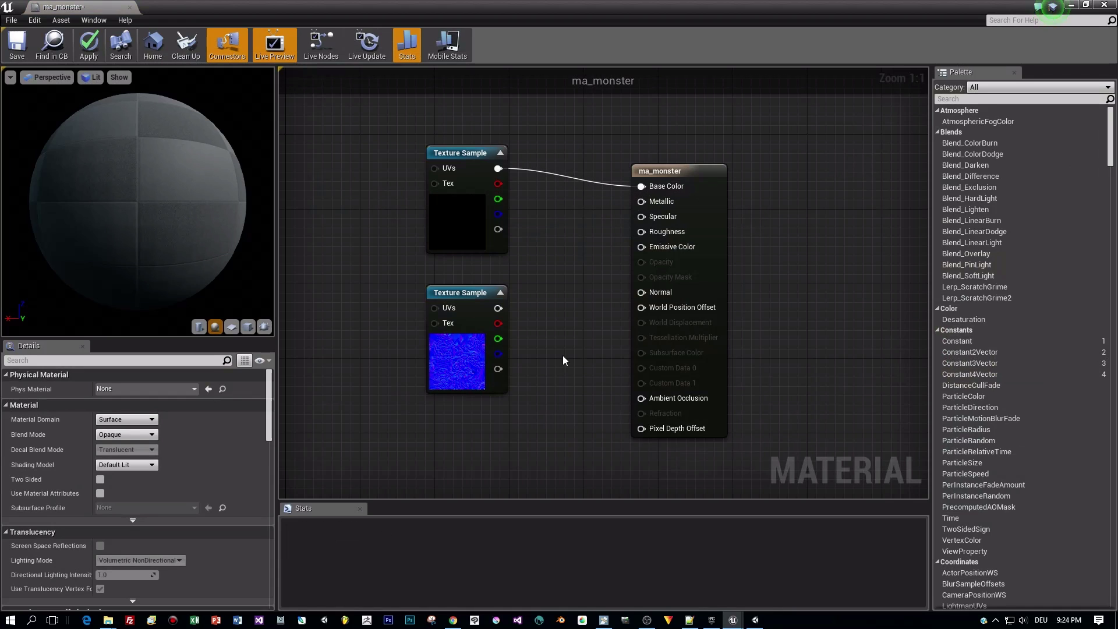
pyautogui.moveTo(498, 308); pyautogui.dragTo(641, 292)
pyautogui.click(89, 46)
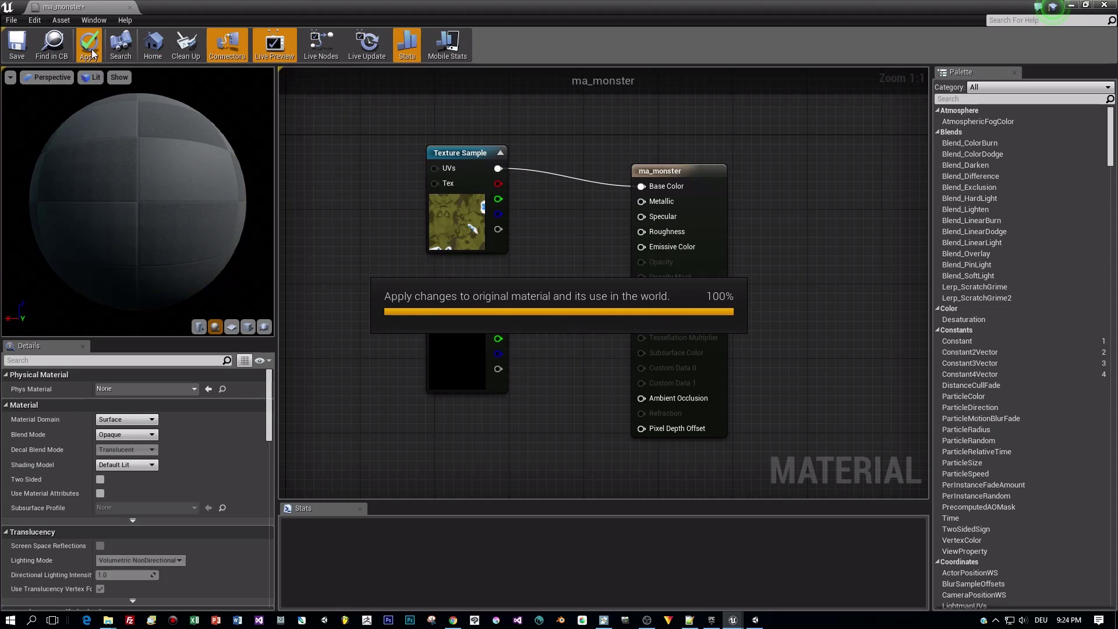
pyautogui.click(1072, 4)
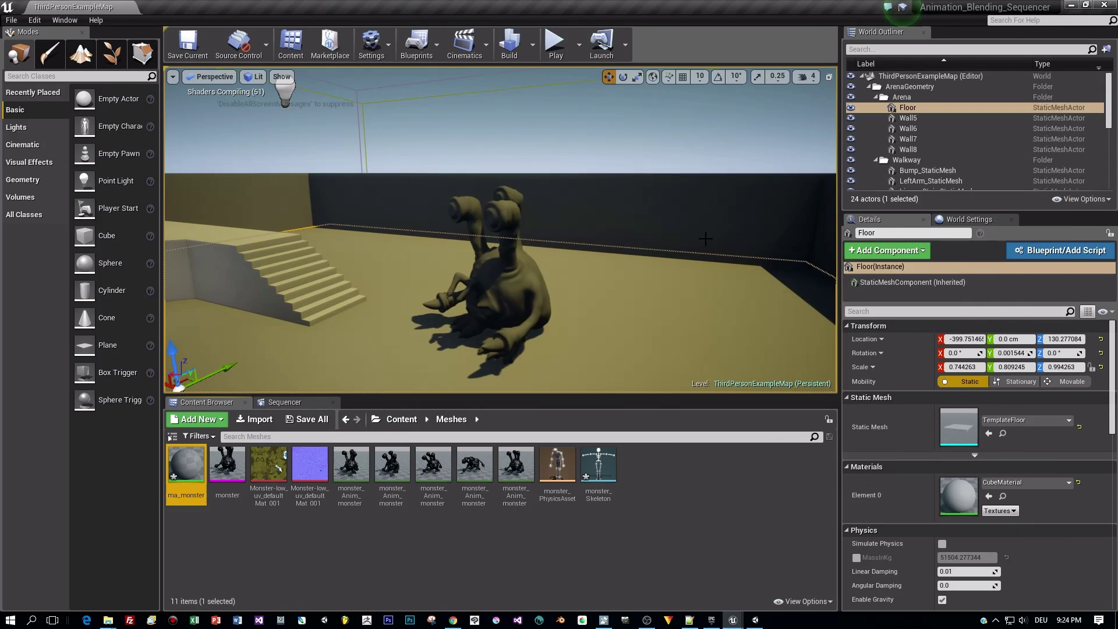
# Look over the textured monster, then open the FPSCppCharacter C++ source
pyautogui.moveTo(595, 276); pyautogui.dragTo(594, 271, button='right')
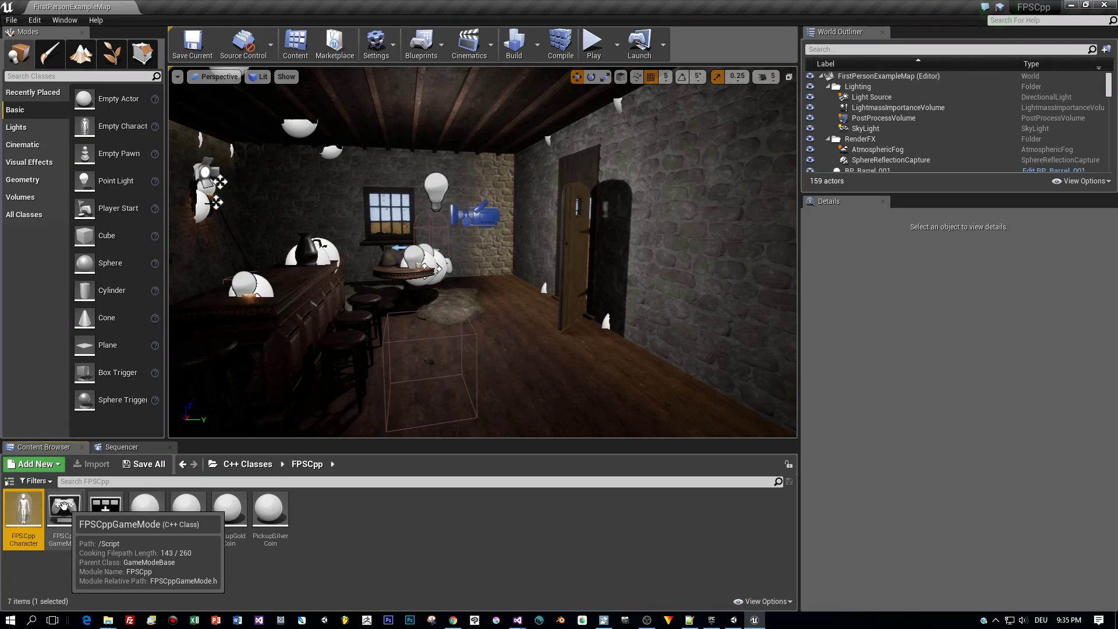
pyautogui.press('Right')
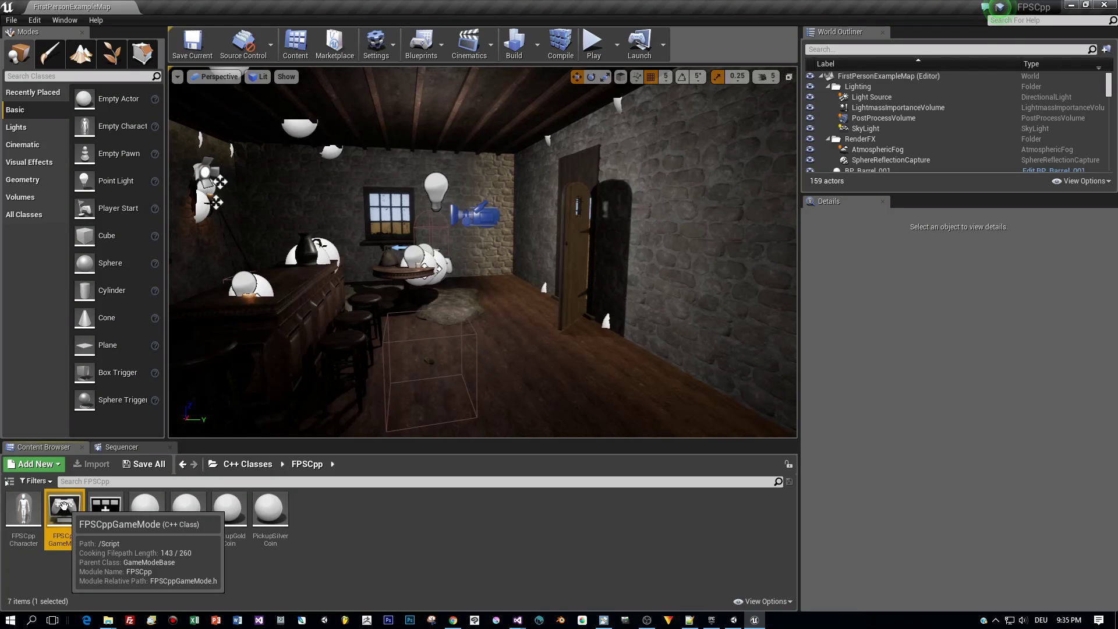
pyautogui.doubleClick(16, 506)
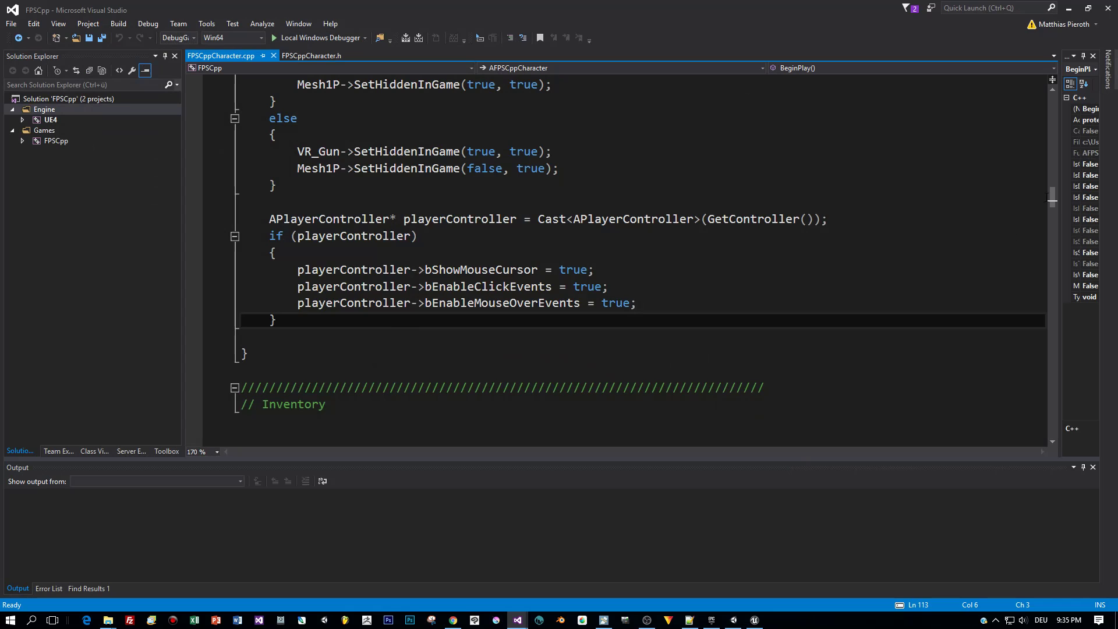
# Scroll FPSCppCharacter.cpp down to the AFPSCppCharacter constructor
pyautogui.moveTo(1052, 198); pyautogui.dragTo(1069, 108)
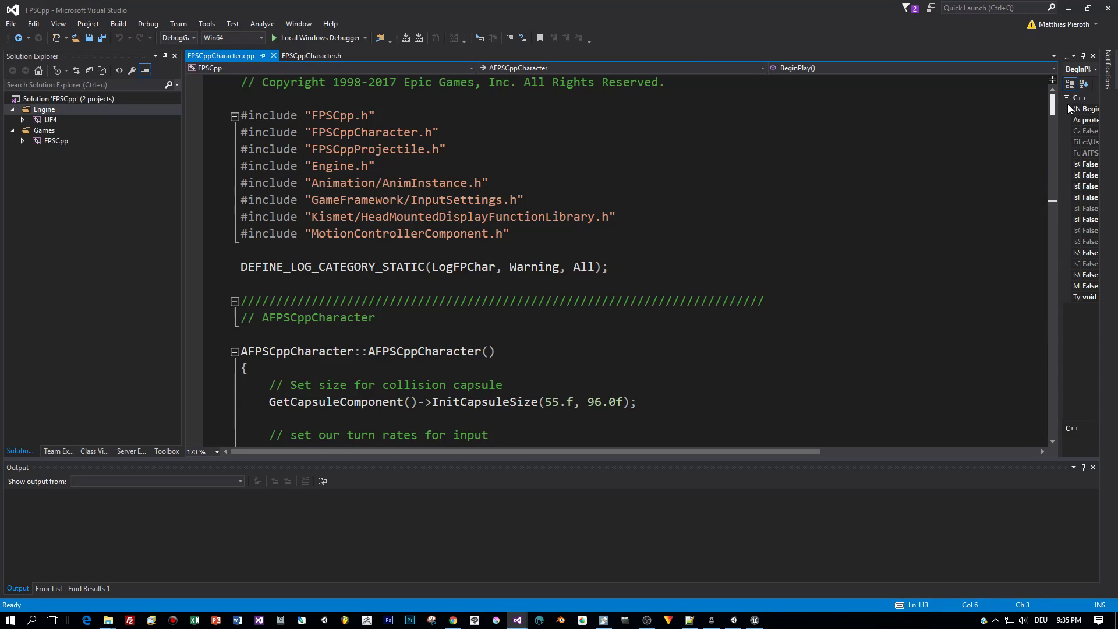
pyautogui.scroll(-2, 444, 257)
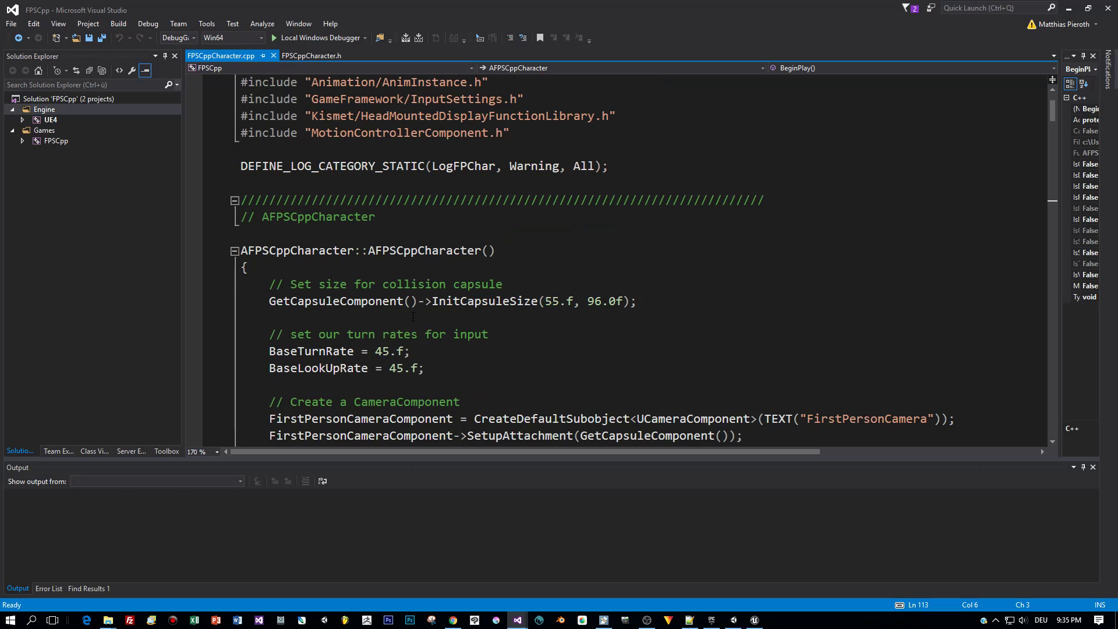
pyautogui.scroll(-2, 427, 301)
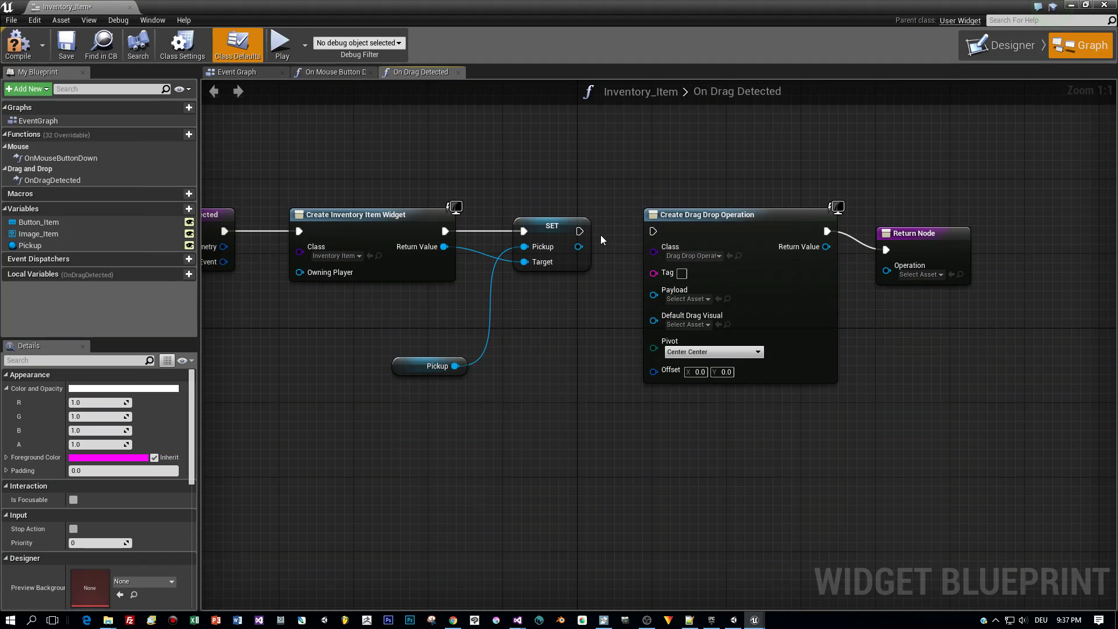
# Chain SET to Create Drag Drop Operation, use the widget as Default Drag Visual, return it, compile
pyautogui.moveTo(580, 231); pyautogui.dragTo(654, 231)
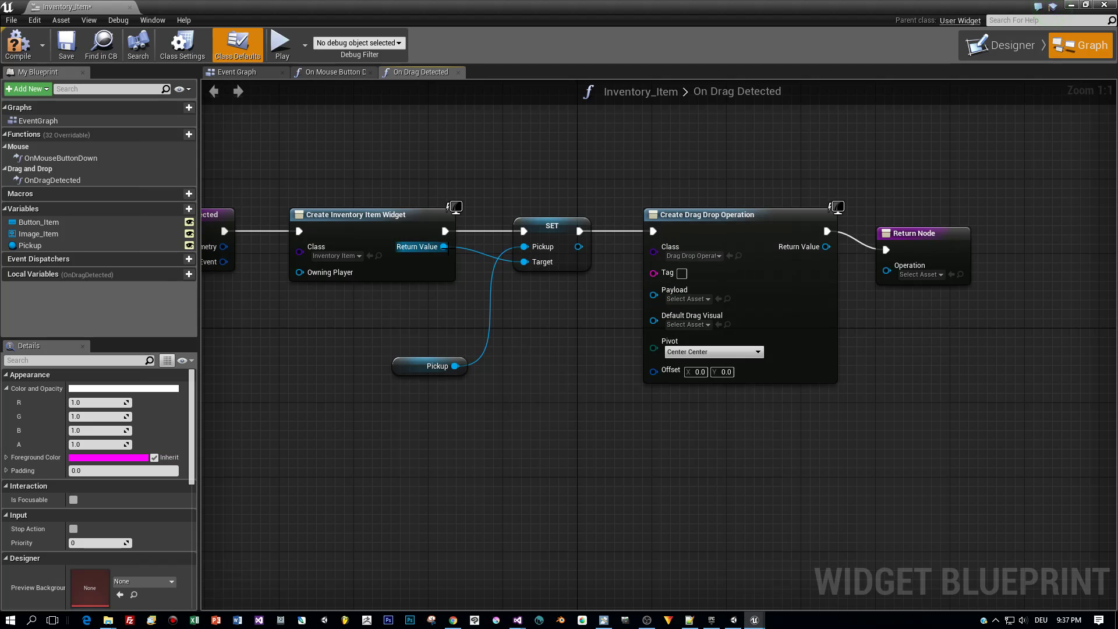
pyautogui.moveTo(445, 247); pyautogui.dragTo(654, 320)
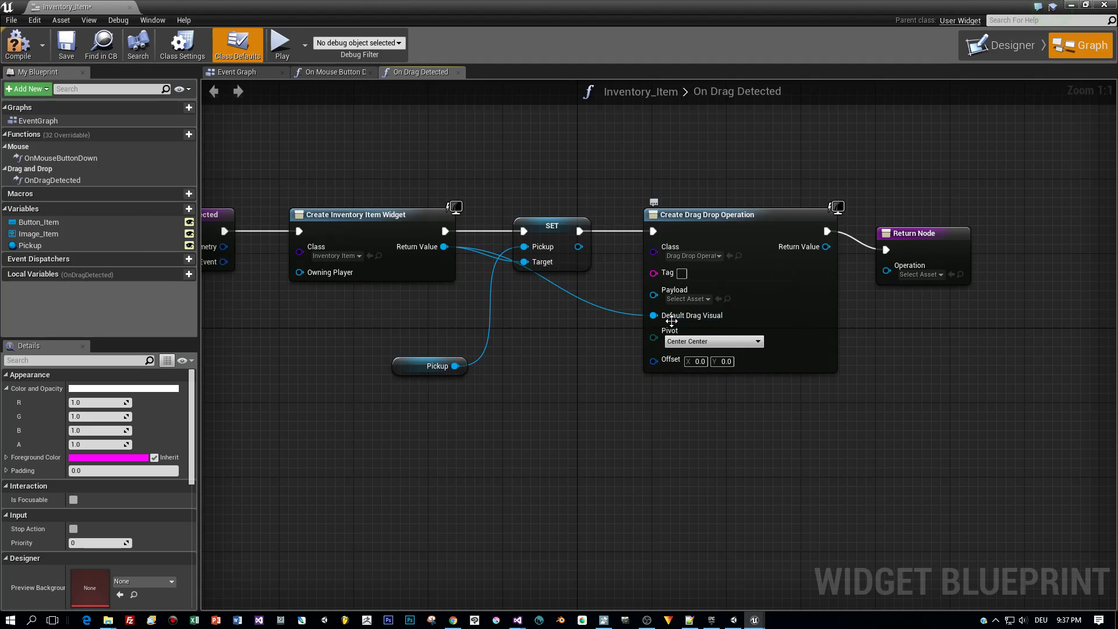
pyautogui.moveTo(827, 247); pyautogui.dragTo(887, 273)
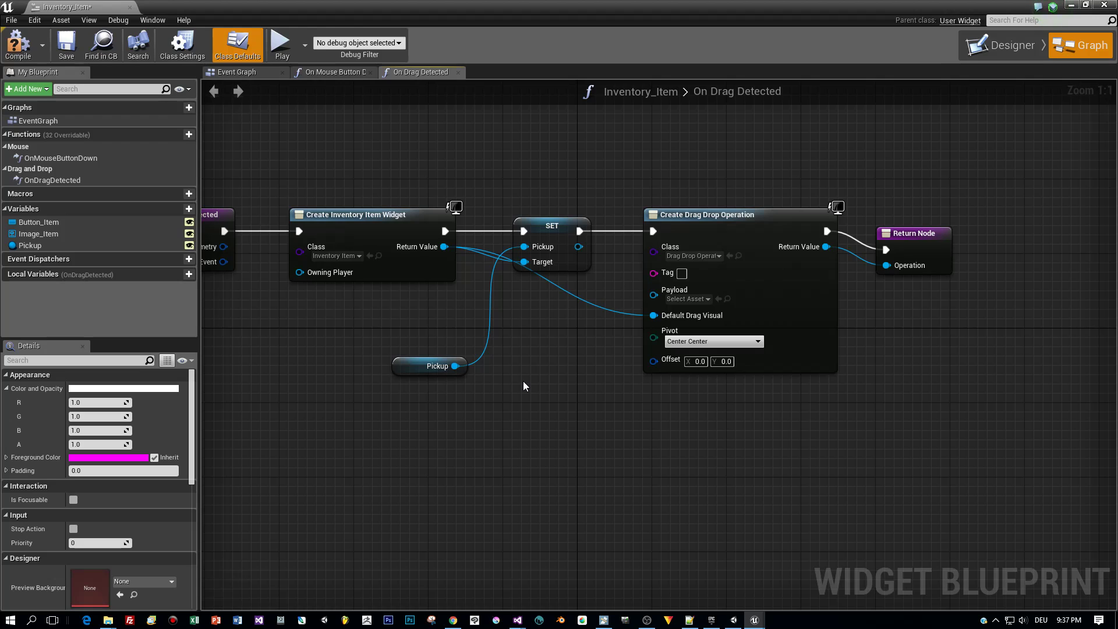
pyautogui.click(36, 42)
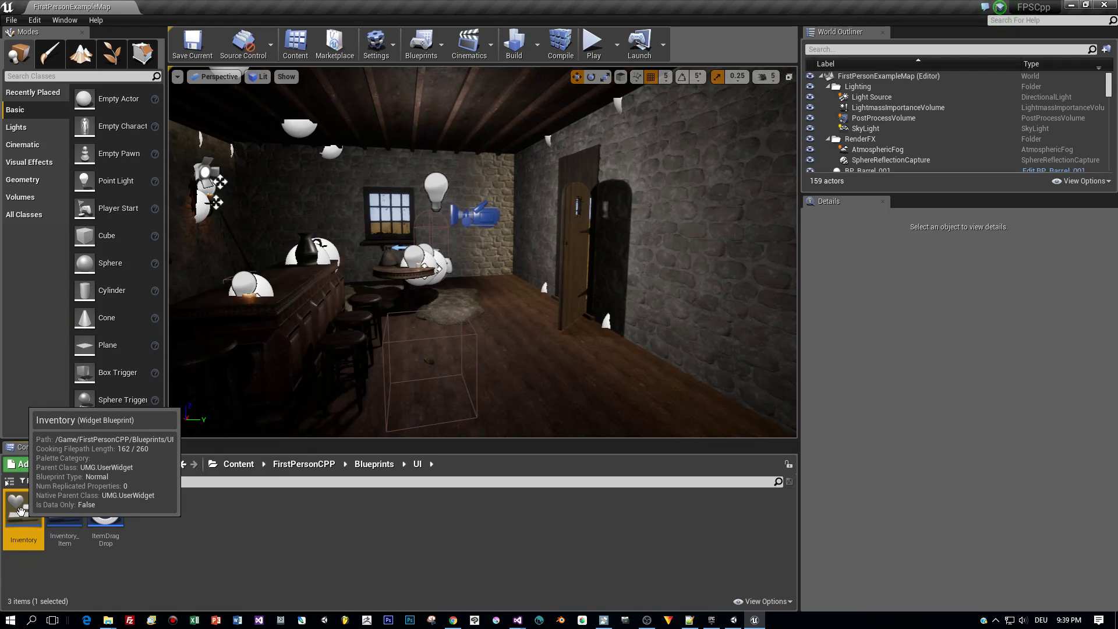
# Open the Inventory widget's Event Graph and pan across its Make Array, cast and bind event nodes
pyautogui.doubleClick(20, 512)
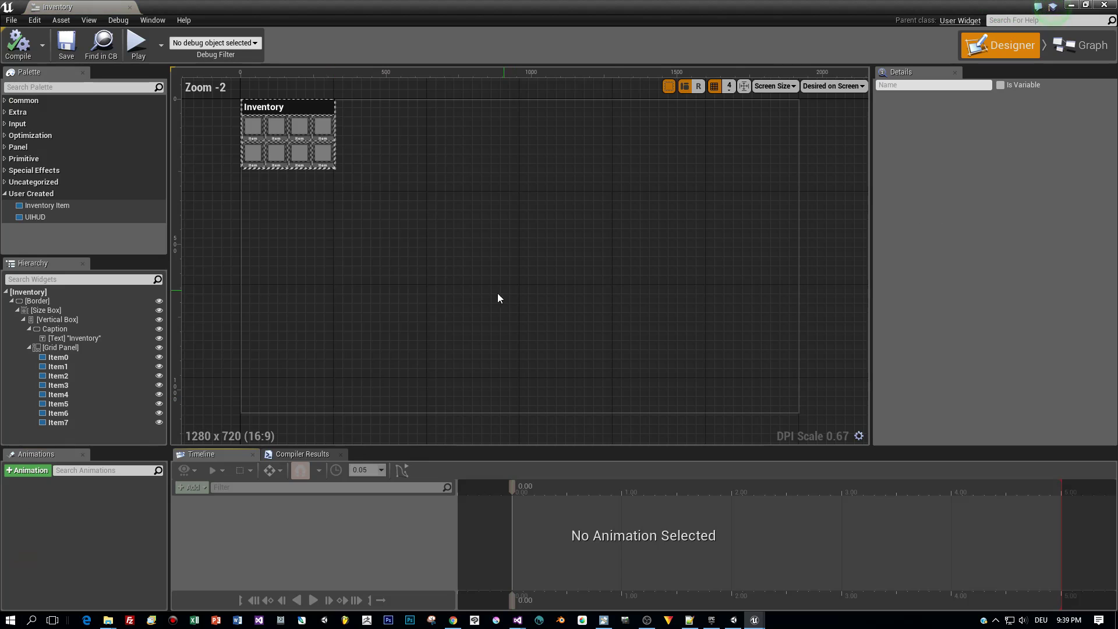
pyautogui.click(1083, 45)
pyautogui.scroll(2, 695, 276)
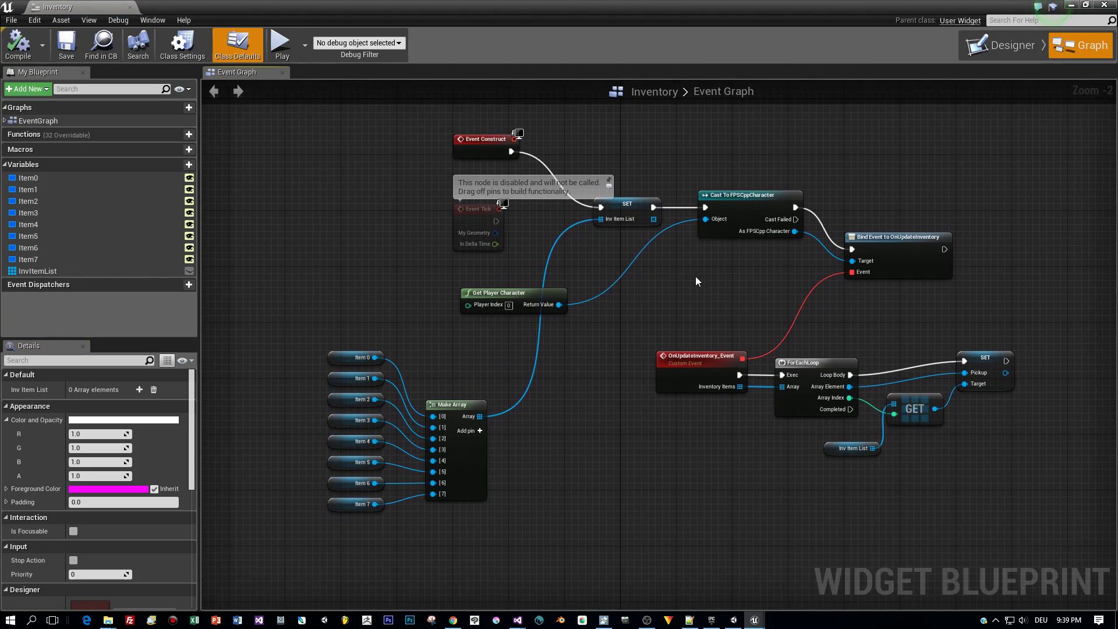
pyautogui.moveTo(565, 369); pyautogui.dragTo(647, 306, button='right')
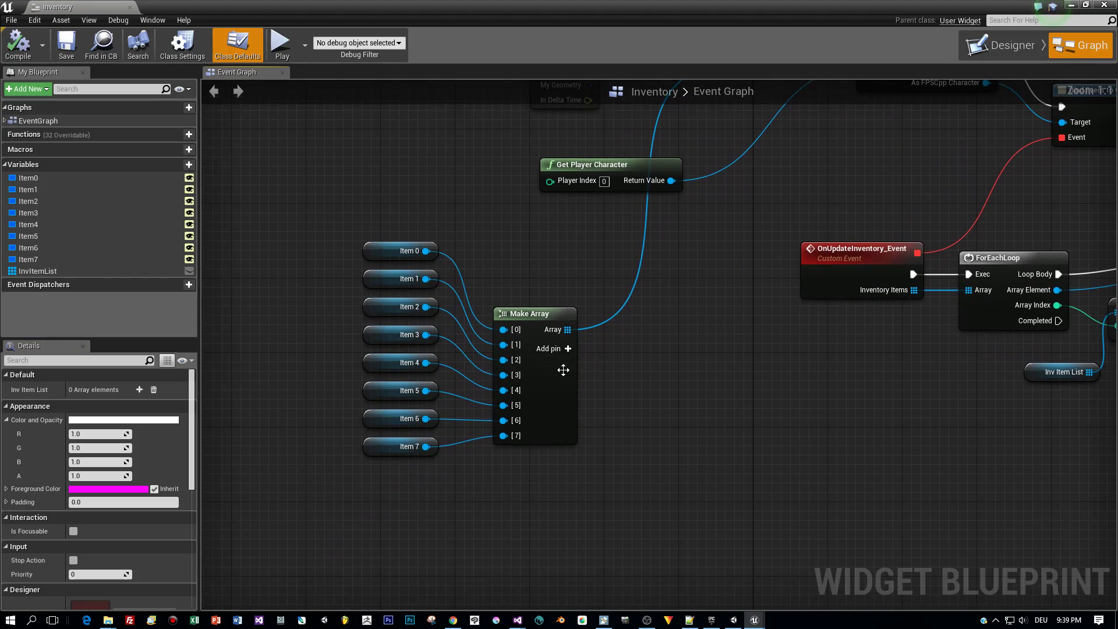
pyautogui.moveTo(898, 148); pyautogui.dragTo(688, 280, button='right')
pyautogui.moveTo(609, 368); pyautogui.dragTo(579, 368)
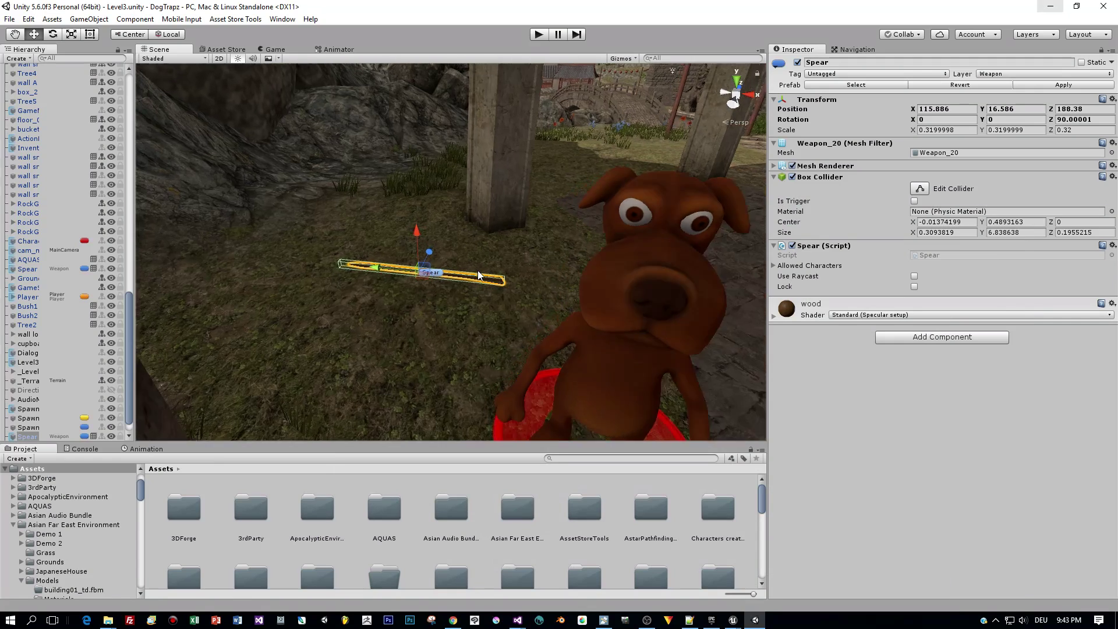
pyautogui.keyDown('alt'); pyautogui.moveTo(479, 275); pyautogui.dragTo(406, 285); pyautogui.keyUp('alt')
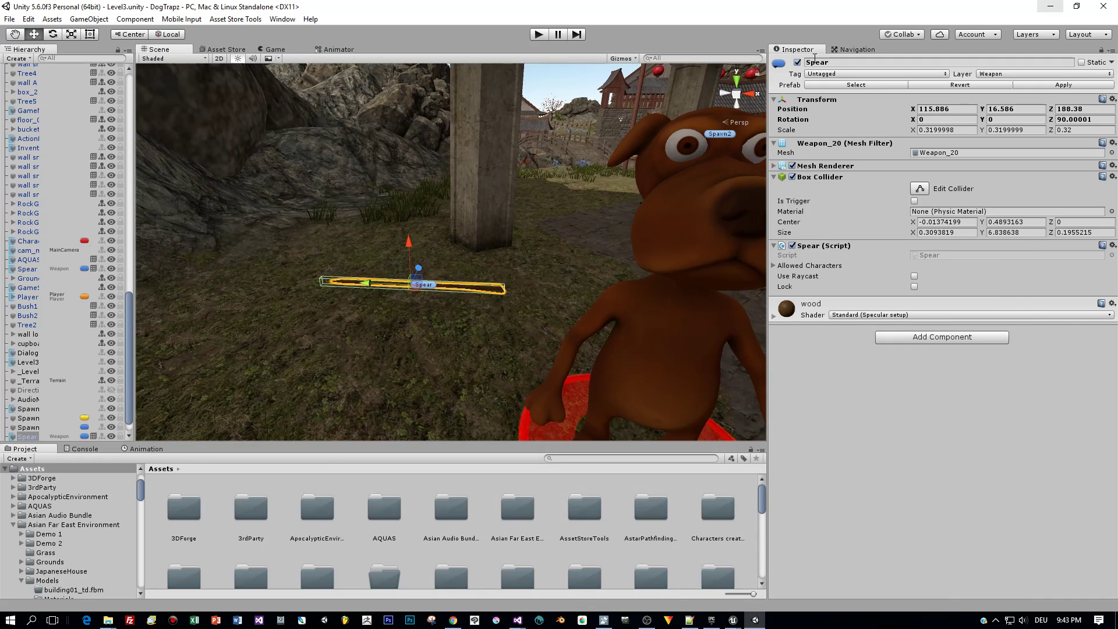
# Ping Spear.cs in the project from the Spear component's Script field
pyautogui.click(946, 255)
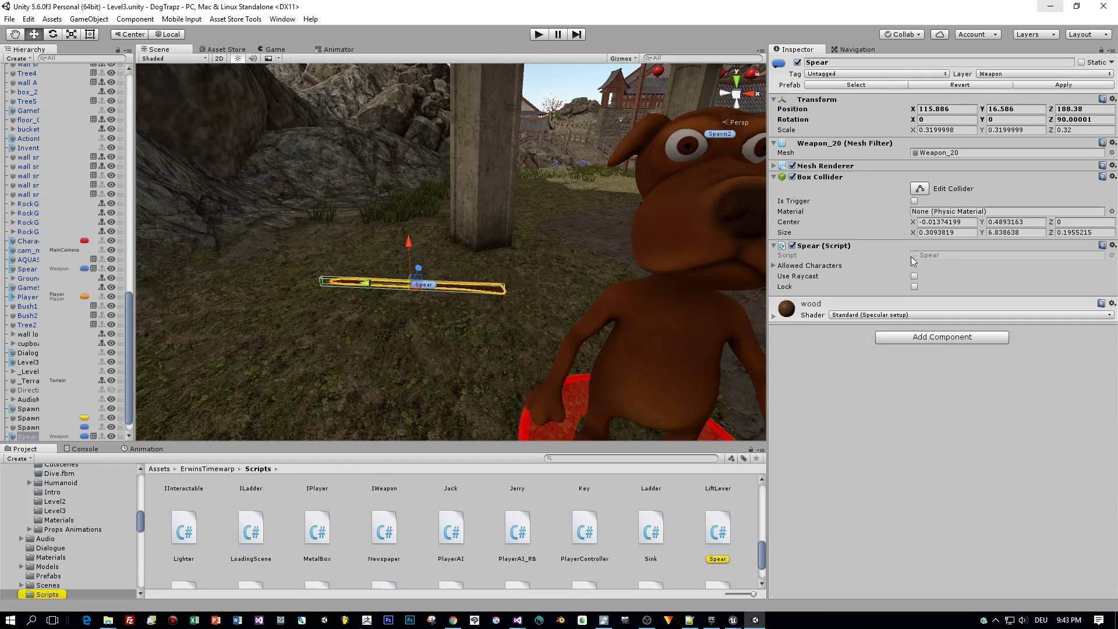
pyautogui.click(942, 256)
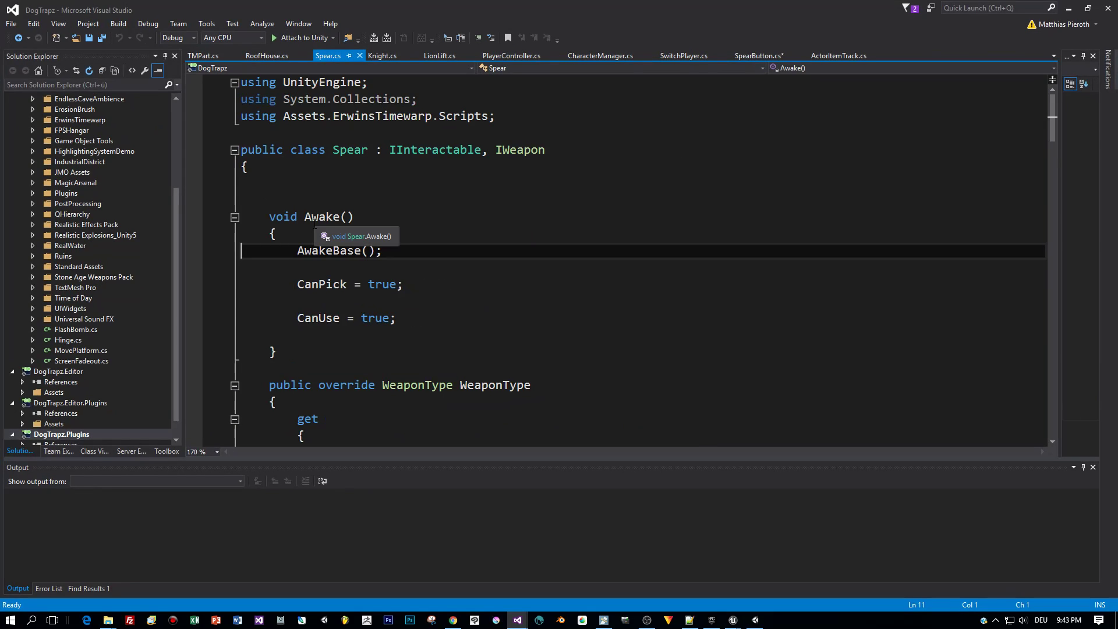
# Change the CanUse assignment in Awake from true to 'false;'
pyautogui.click(399, 321)
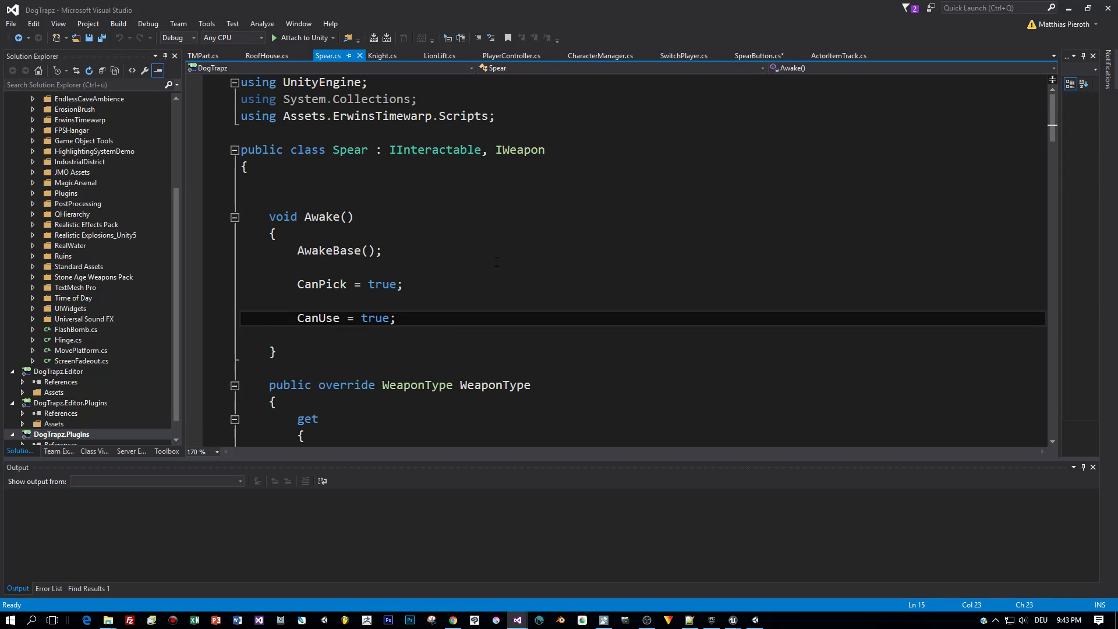
pyautogui.press('BackSpace')
pyautogui.press('BackSpace')
pyautogui.press('BackSpace')
pyautogui.press('BackSpace')
pyautogui.press('BackSpace')
pyautogui.write('false')
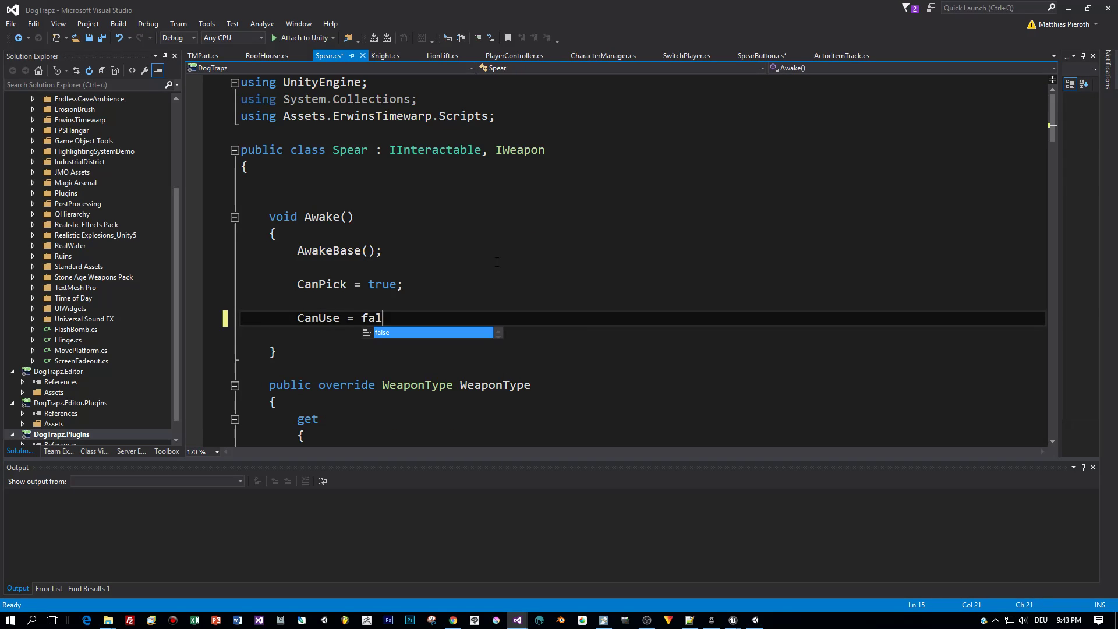
pyautogui.write(';')
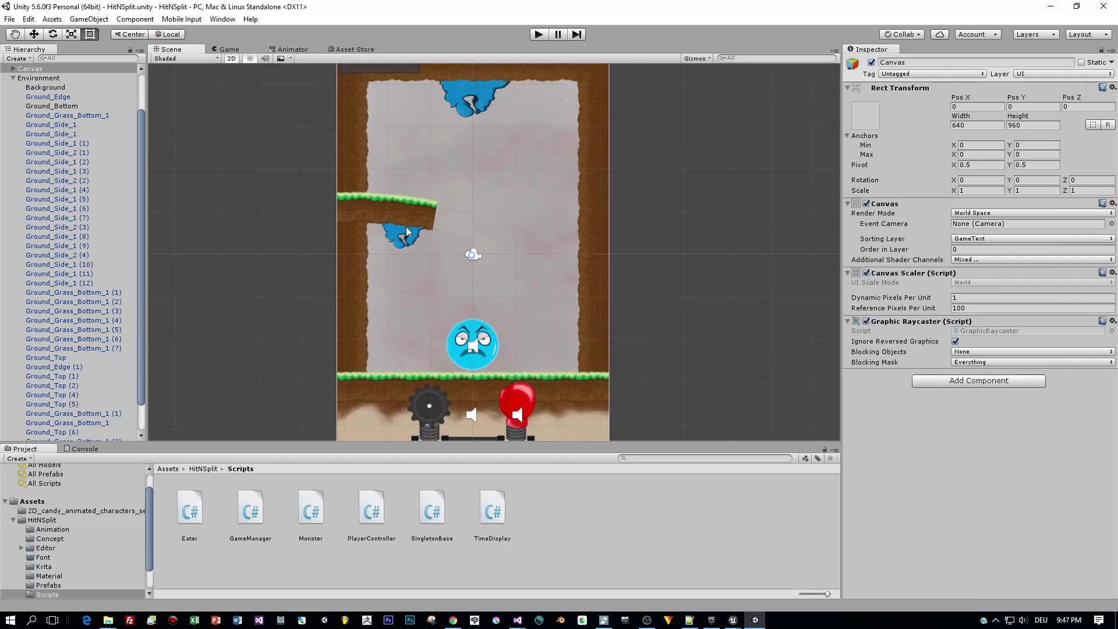
# Move one vertex of Guy_Eater_Small's Edge Collider 2D in collider edit mode
pyautogui.click(401, 244)
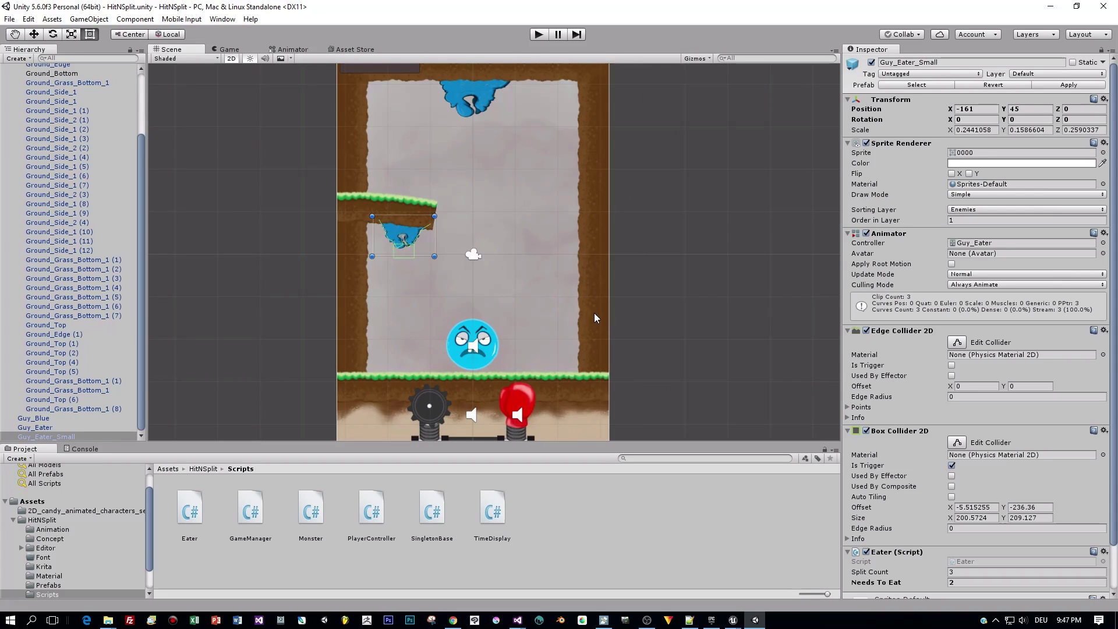
pyautogui.click(957, 342)
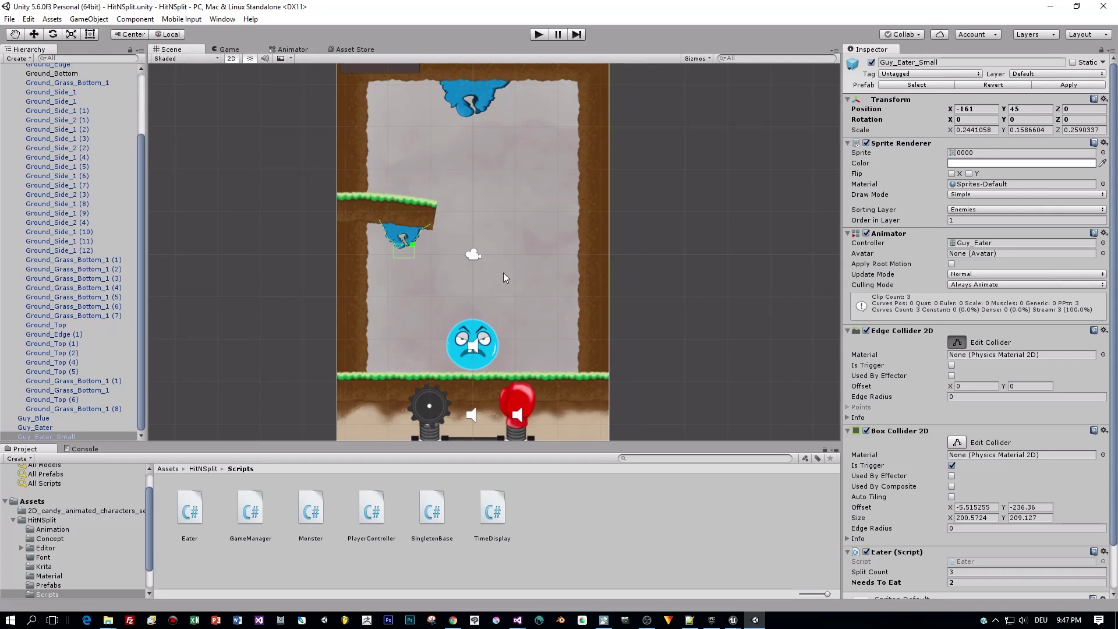
pyautogui.moveTo(420, 234); pyautogui.dragTo(431, 243)
pyautogui.click(957, 343)
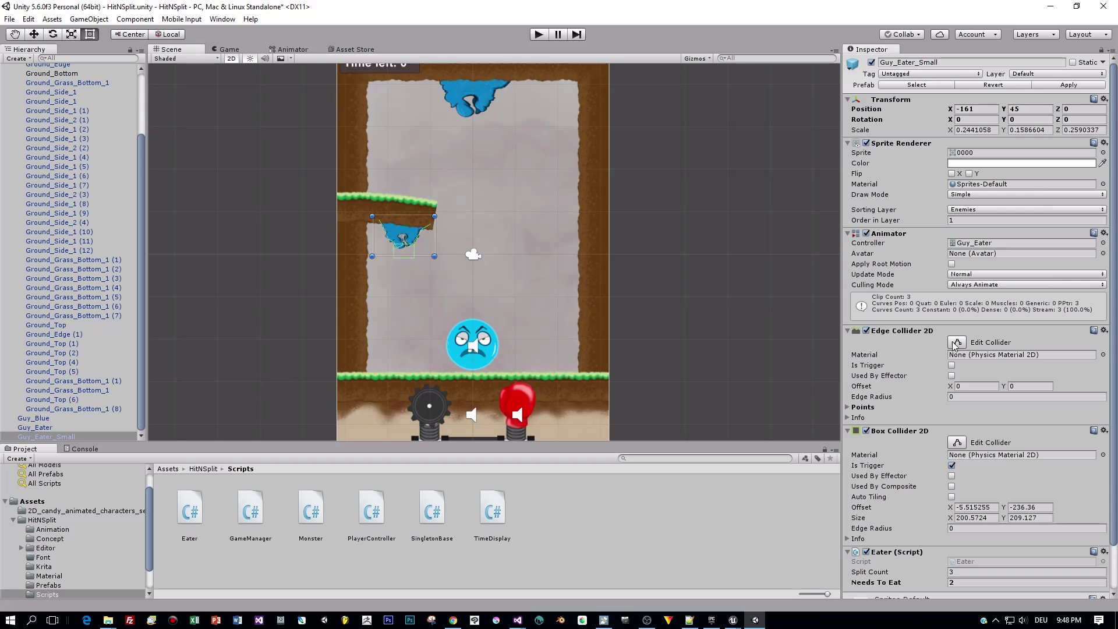
# Play the game and hit the big blue monster so it splits
pyautogui.click(473, 331)
pyautogui.click(417, 219)
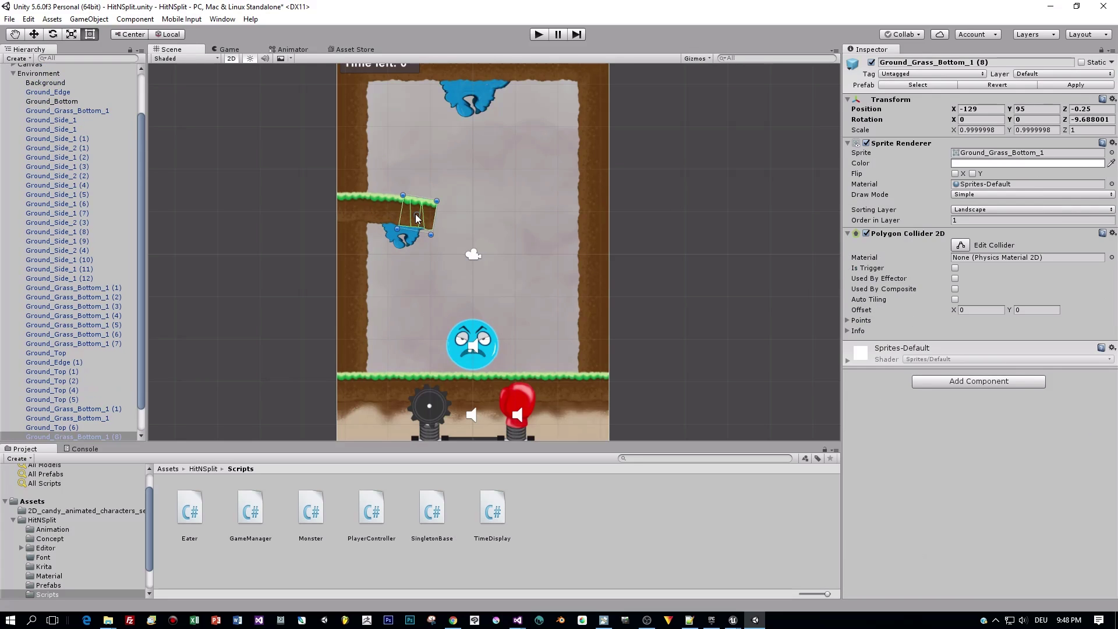
pyautogui.hotkey('ctrl', 'p')
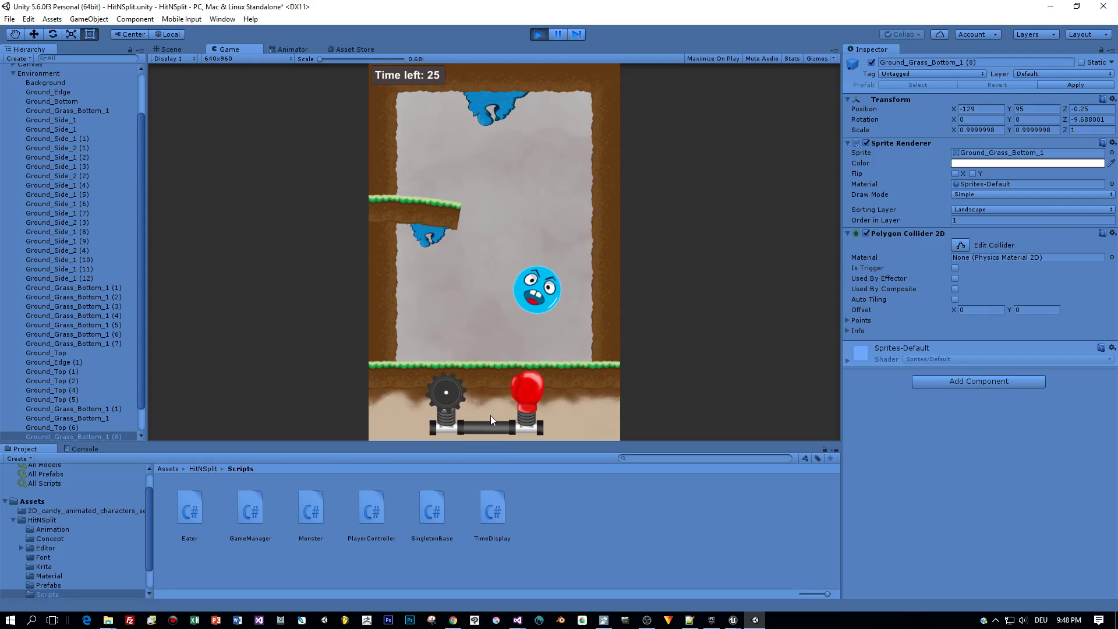
pyautogui.click(518, 397)
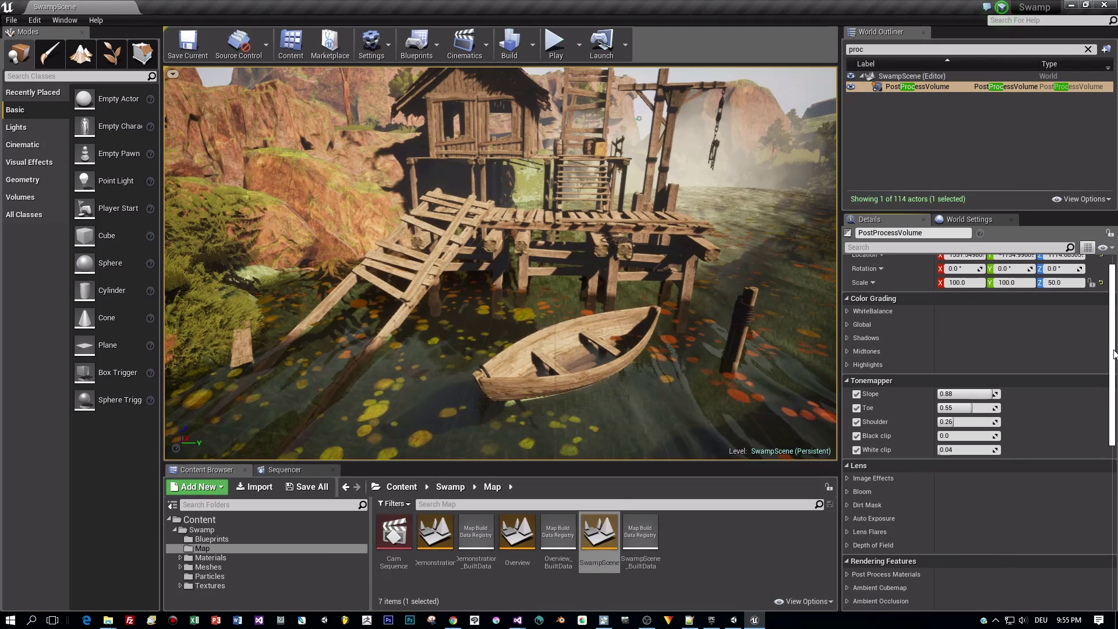
# Lower the PostProcessVolume's Tonemapper Slope and raise its Bloom Intensity
pyautogui.scroll(-2, 1114, 353)
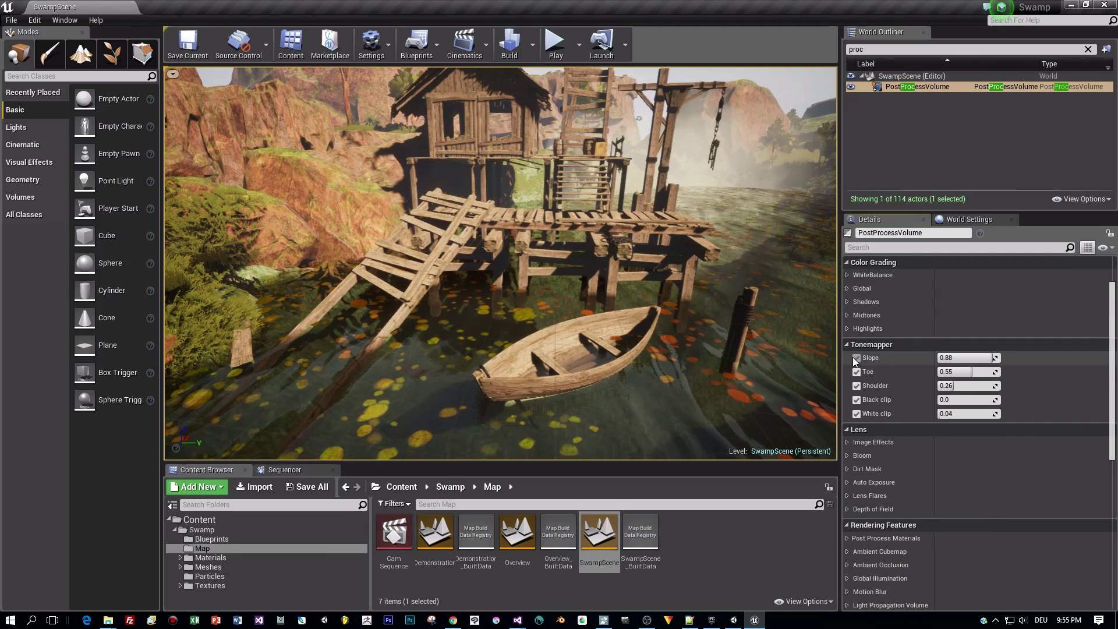
pyautogui.moveTo(967, 358)
pyautogui.mouseDown()
pyautogui.moveTo(949, 358)
pyautogui.moveTo(971, 358)
pyautogui.mouseUp()
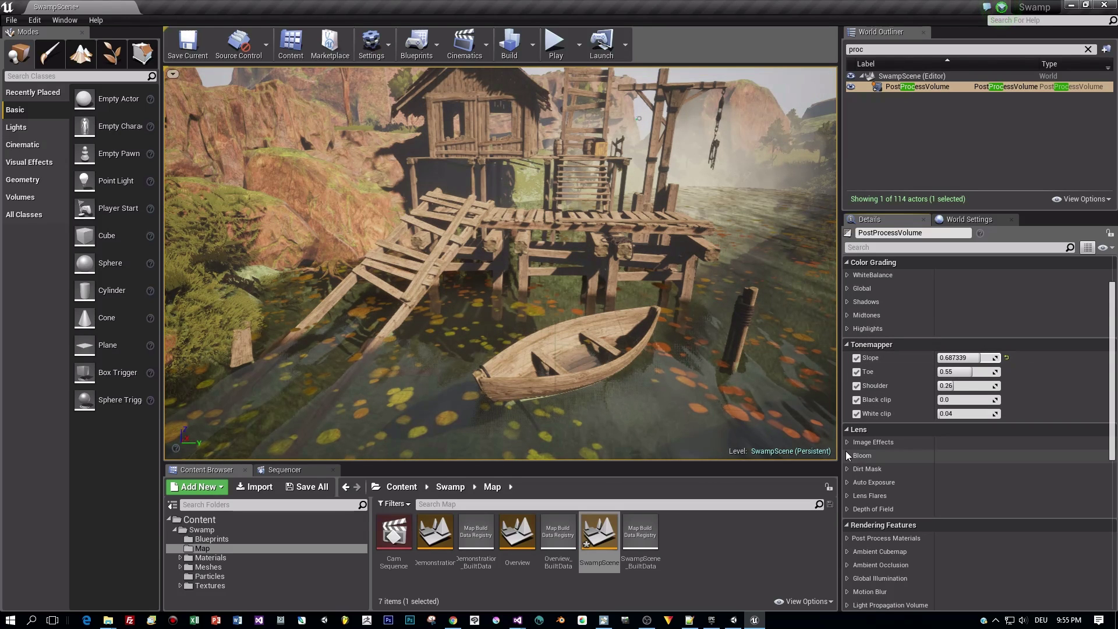
pyautogui.click(848, 456)
pyautogui.moveTo(956, 470)
pyautogui.mouseDown()
pyautogui.moveTo(972, 470)
pyautogui.moveTo(955, 469)
pyautogui.mouseUp()
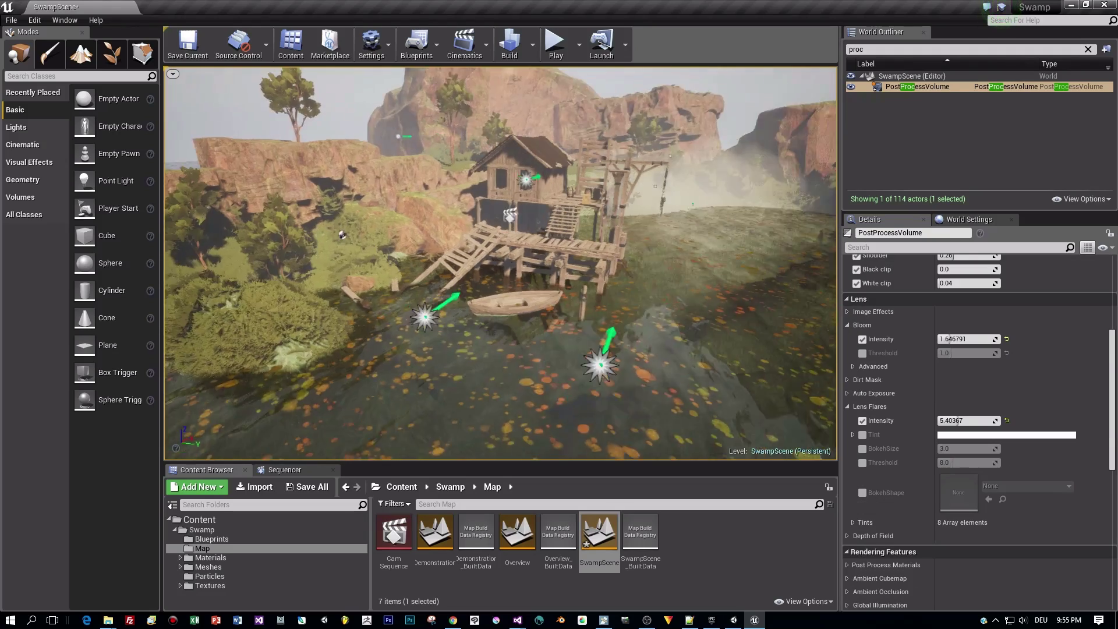
# Scale the PostProcessVolume box vertically and horizontally to fit around the swamp
pyautogui.doubleClick(917, 86)
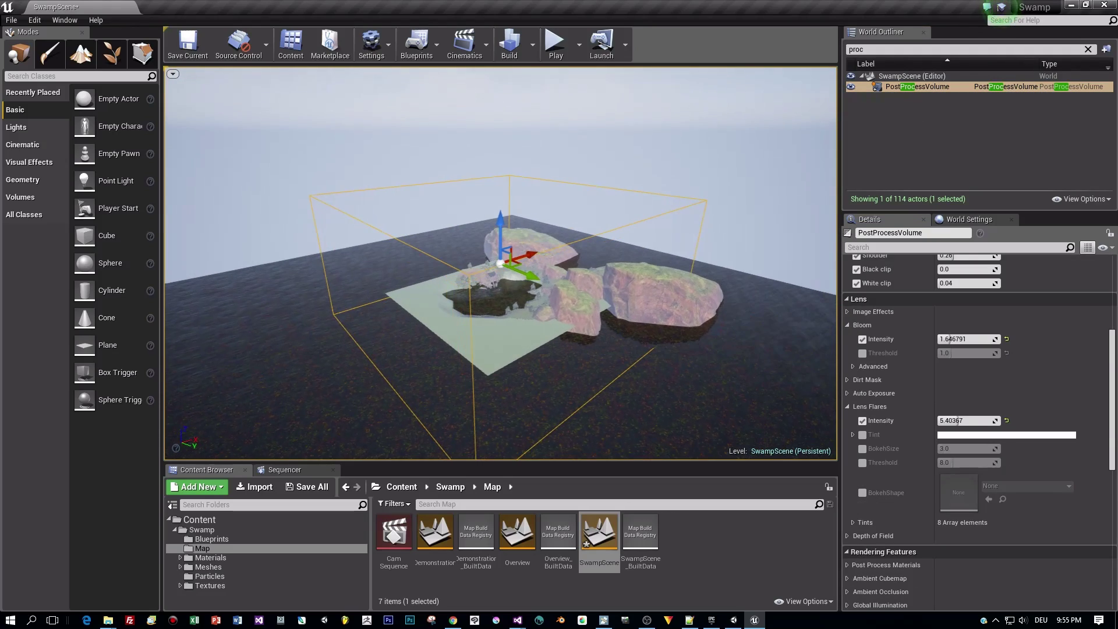
pyautogui.press('r')
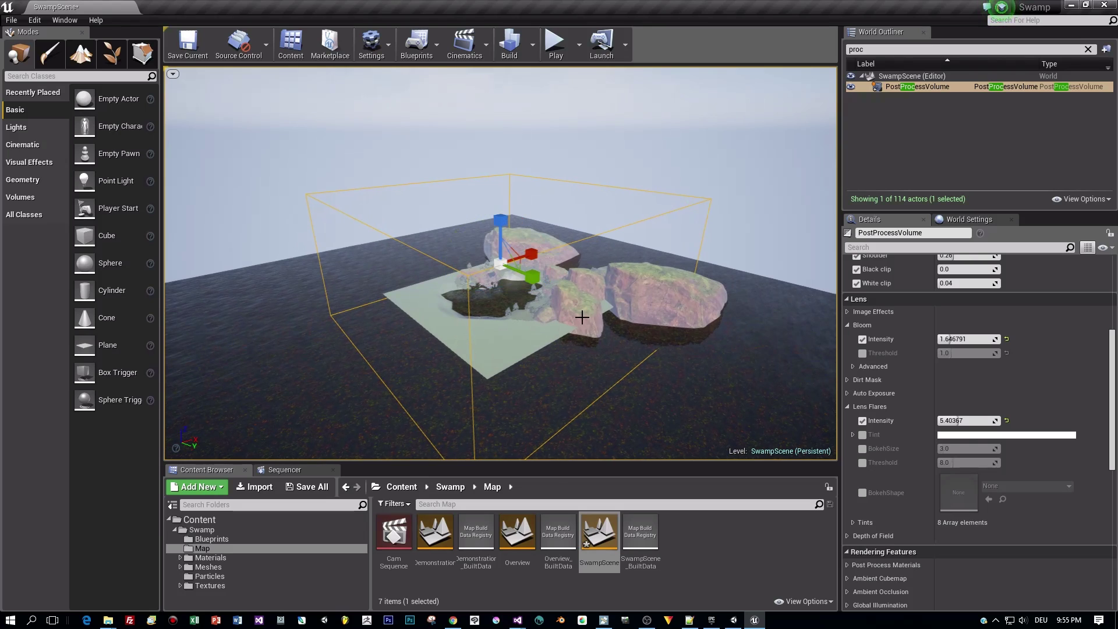
pyautogui.moveTo(501, 220); pyautogui.dragTo(501, 239)
pyautogui.moveTo(532, 278); pyautogui.dragTo(522, 274)
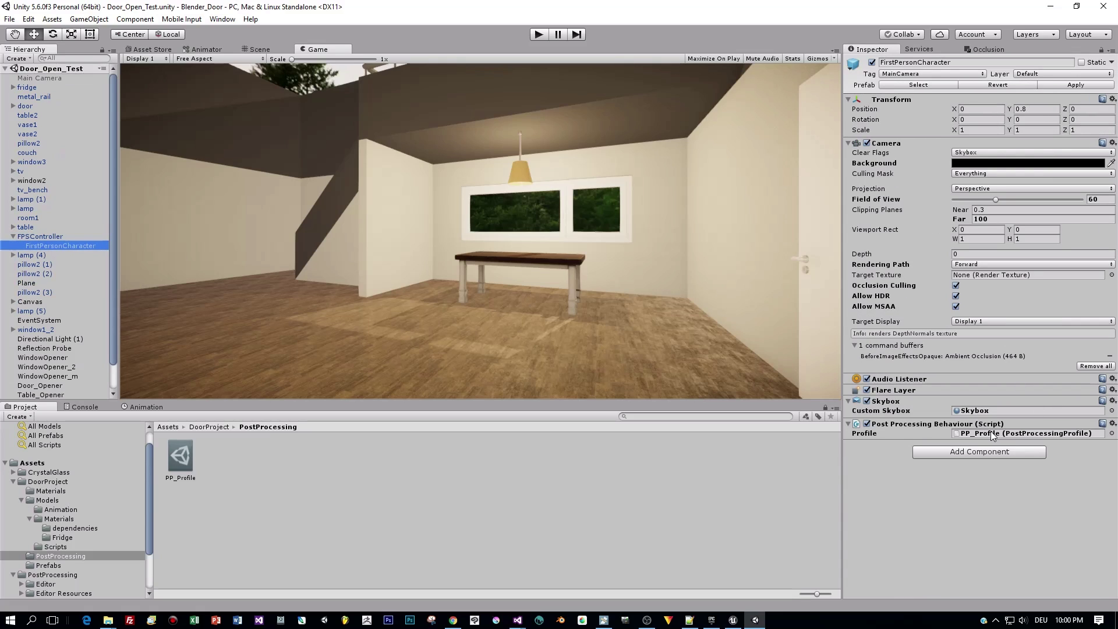
# Open PP_Profile, raise Post Exposure to 1.97 EV and warm the colour Temperature
pyautogui.click(993, 434)
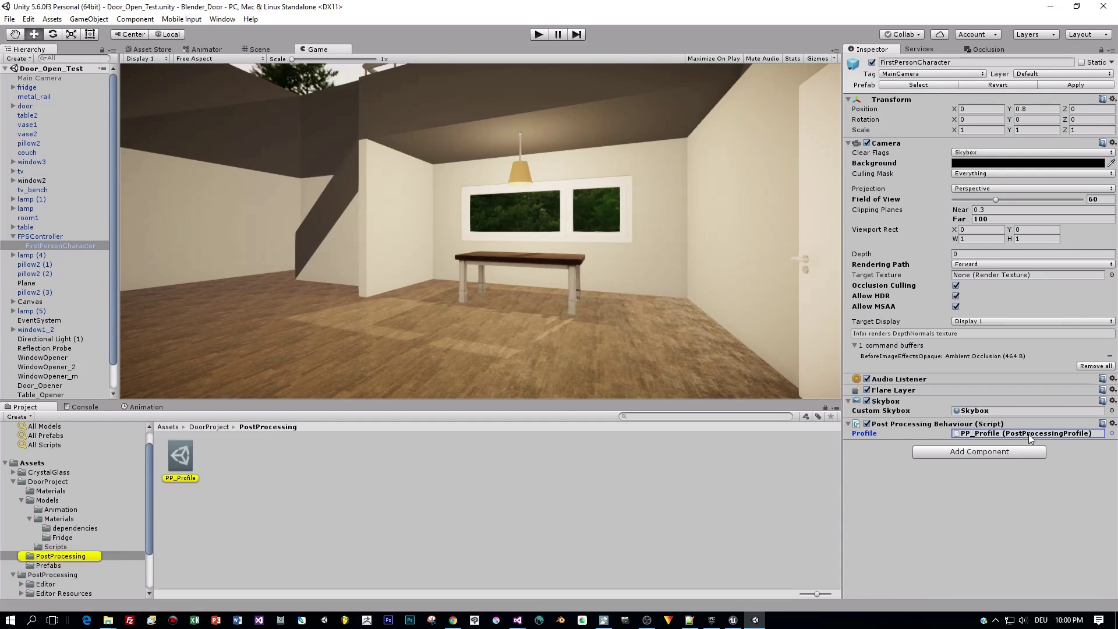
pyautogui.doubleClick(1014, 437)
pyautogui.scroll(-5, 967, 302)
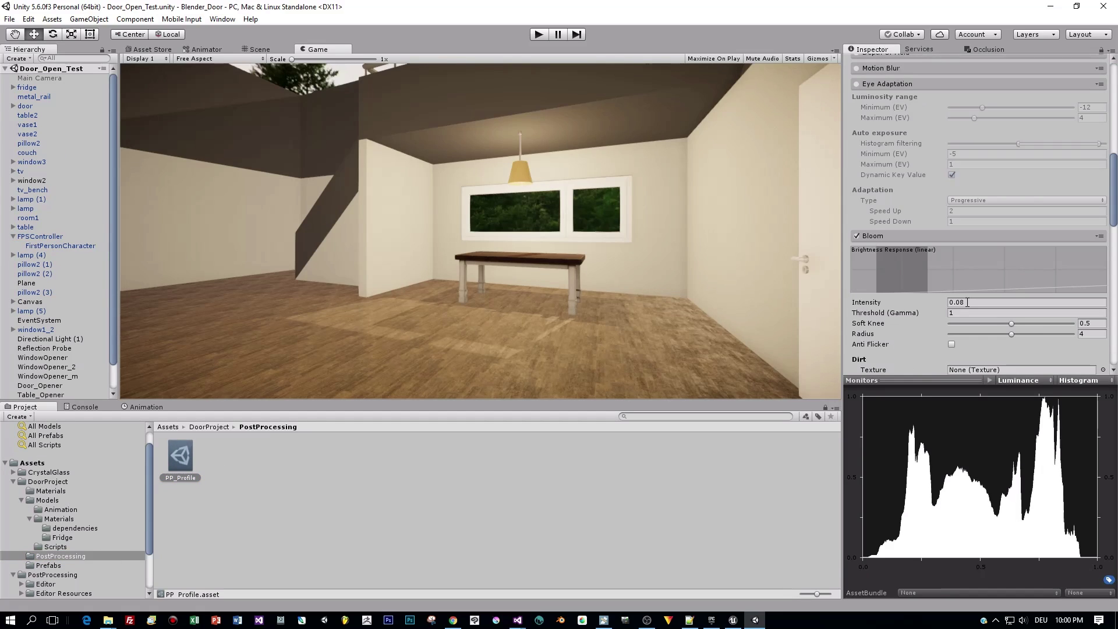
pyautogui.scroll(-5, 967, 303)
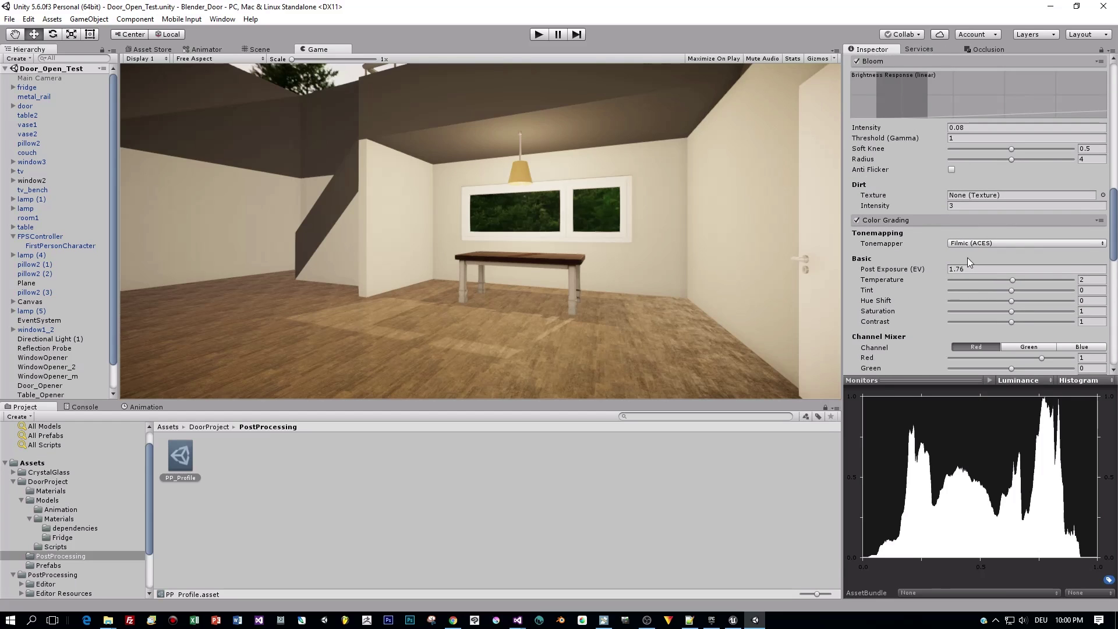
pyautogui.moveTo(897, 273)
pyautogui.mouseDown()
pyautogui.moveTo(911, 267)
pyautogui.moveTo(902, 269)
pyautogui.mouseUp()
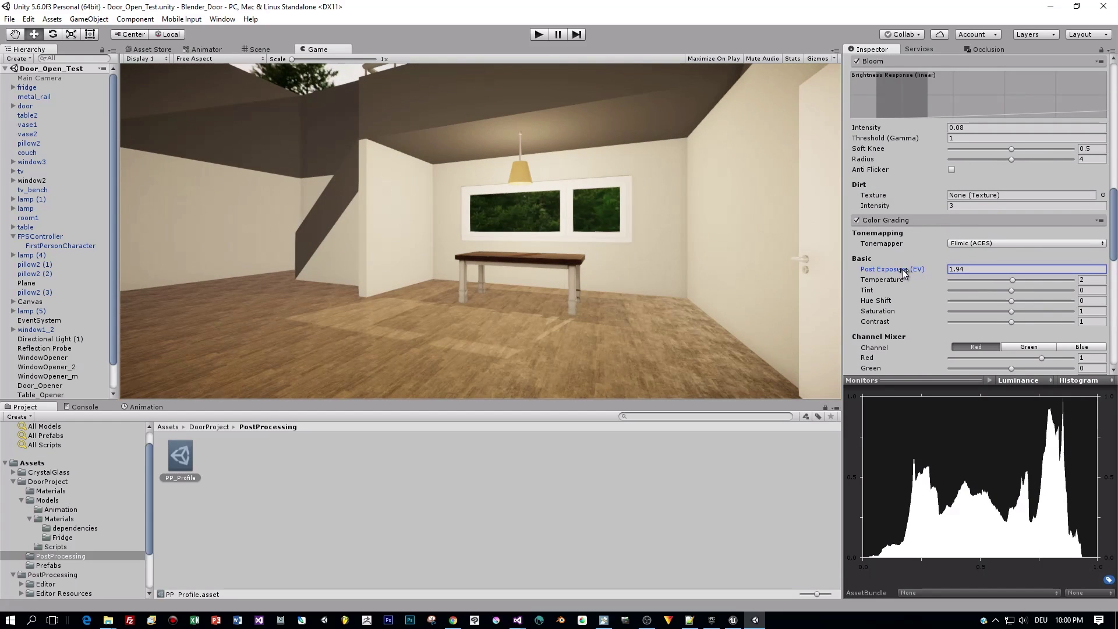
pyautogui.moveTo(1012, 280)
pyautogui.mouseDown()
pyautogui.moveTo(1044, 279)
pyautogui.moveTo(1005, 277)
pyautogui.mouseUp()
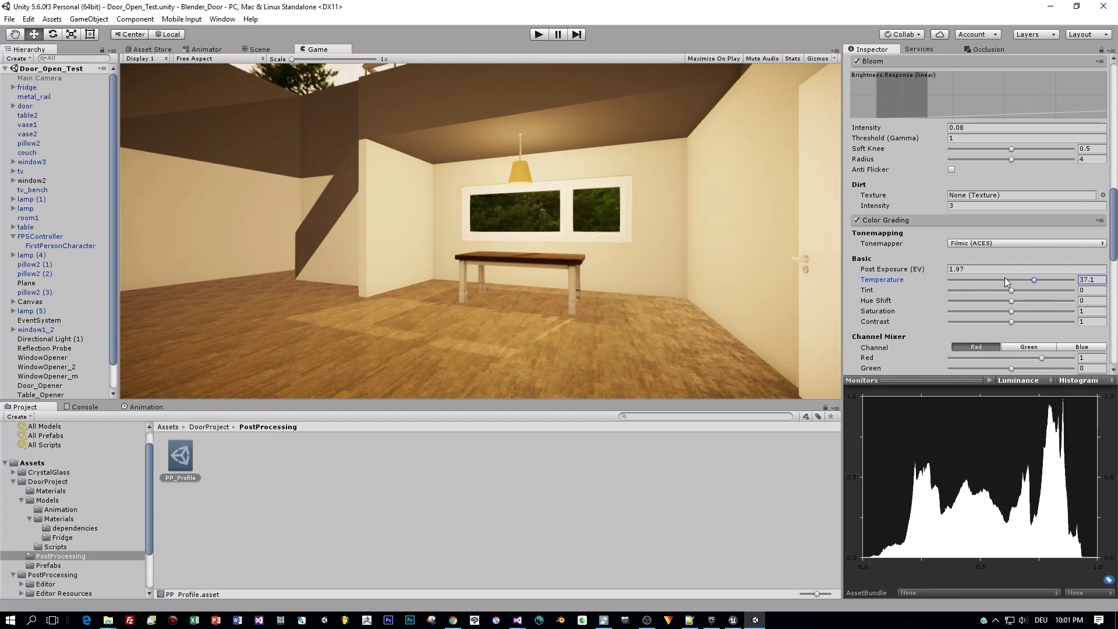
# Nudge the Slope colour-balance trackball and set Vignette Intensity to 0.495
pyautogui.scroll(-5, 1003, 285)
pyautogui.moveTo(893, 211)
pyautogui.mouseDown()
pyautogui.moveTo(886, 198)
pyautogui.moveTo(901, 212)
pyautogui.mouseUp()
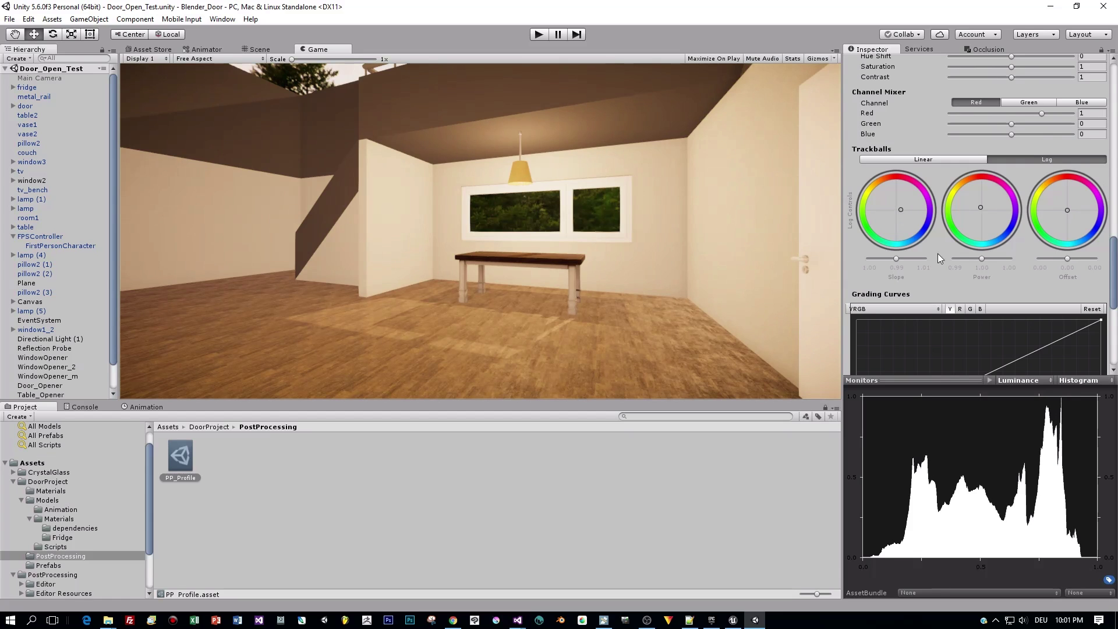
pyautogui.scroll(-5, 1001, 230)
pyautogui.scroll(-2, 1000, 230)
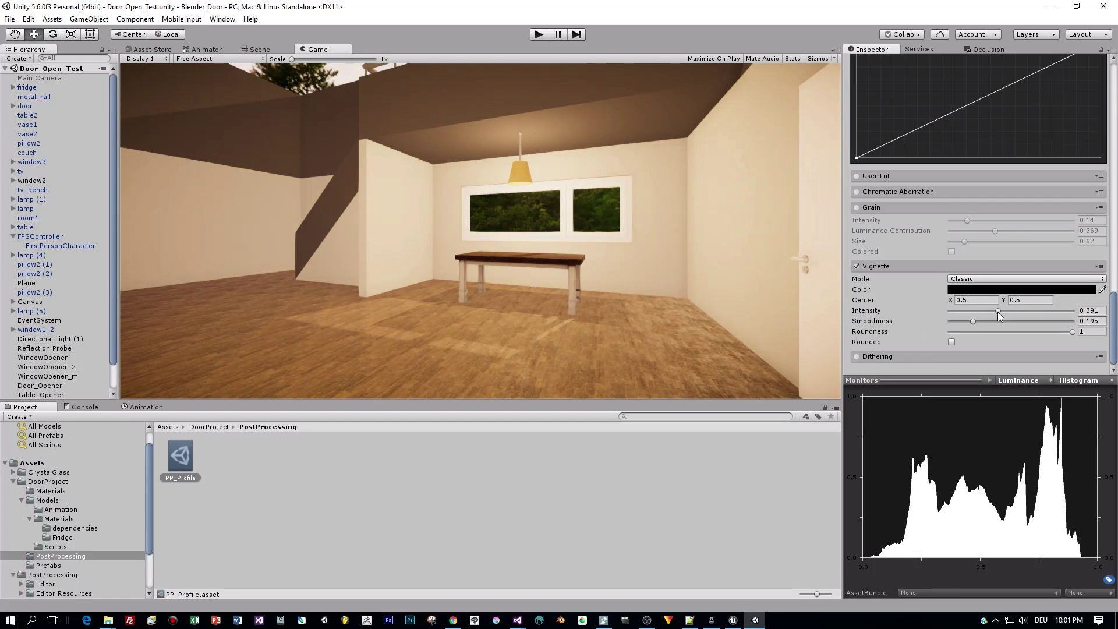
pyautogui.moveTo(998, 313); pyautogui.dragTo(1012, 308)
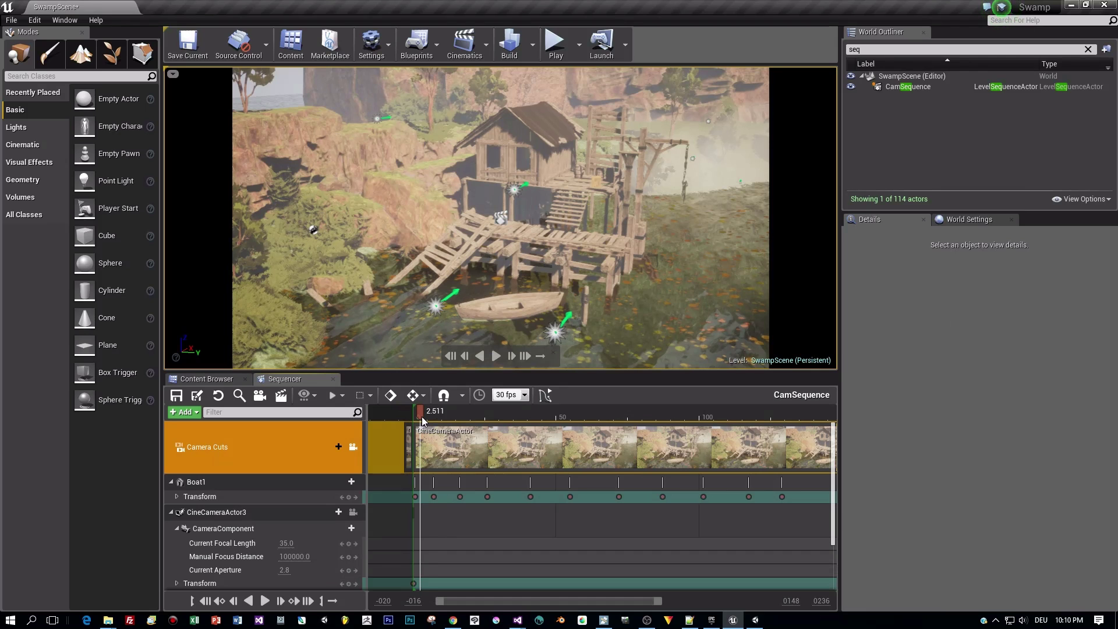
# Select Boat1 and set Sequencer auto-keying to Auto-key All
pyautogui.moveTo(424, 421); pyautogui.dragTo(689, 448)
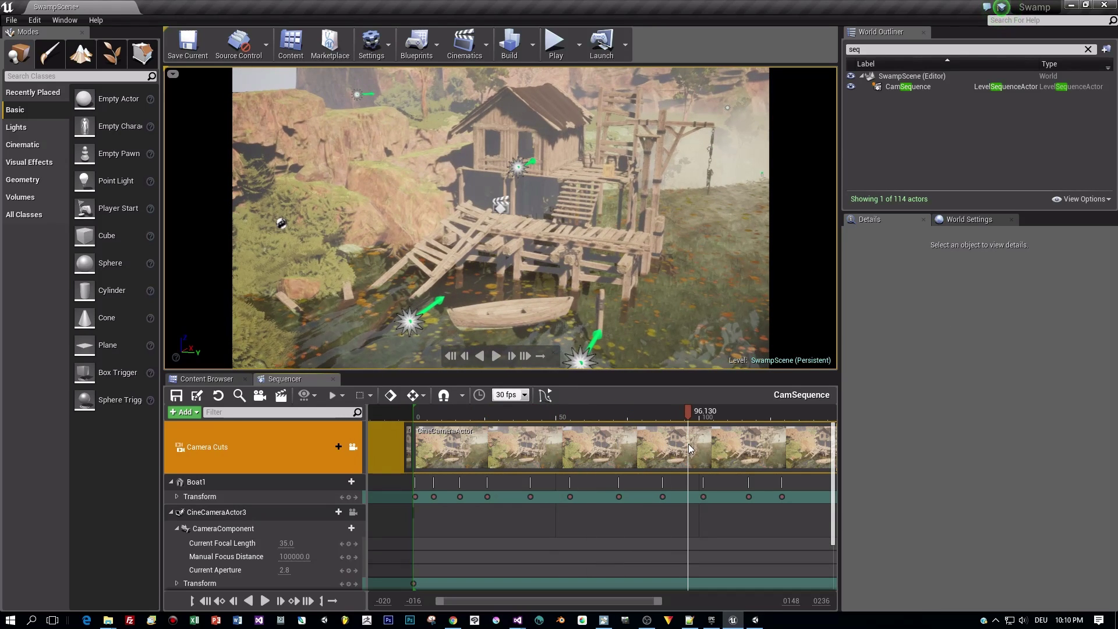
pyautogui.click(488, 320)
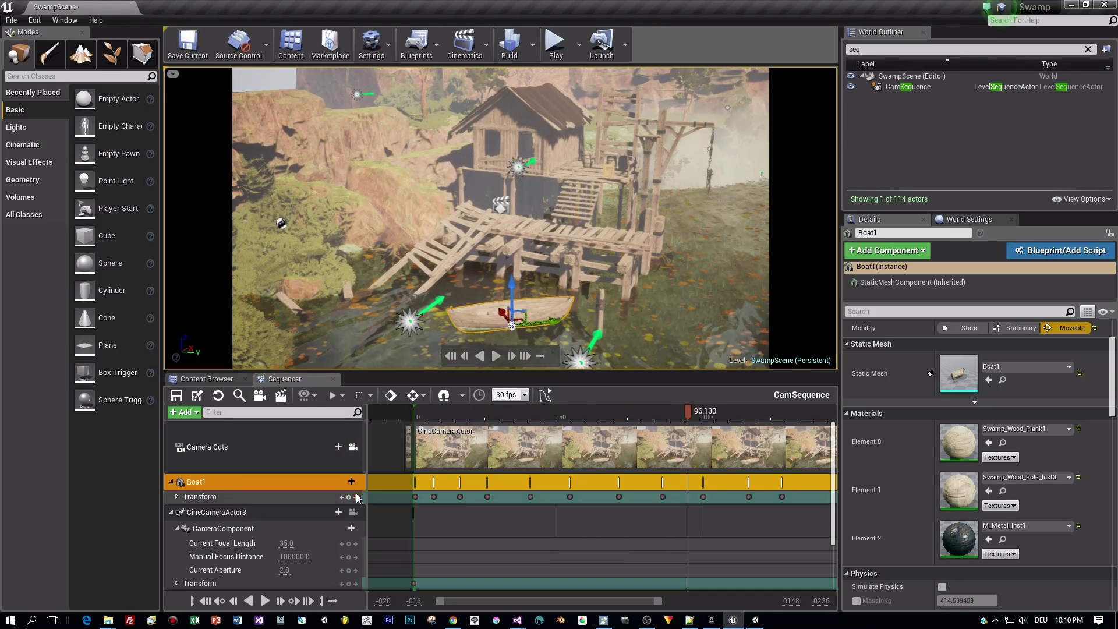
pyautogui.click(423, 398)
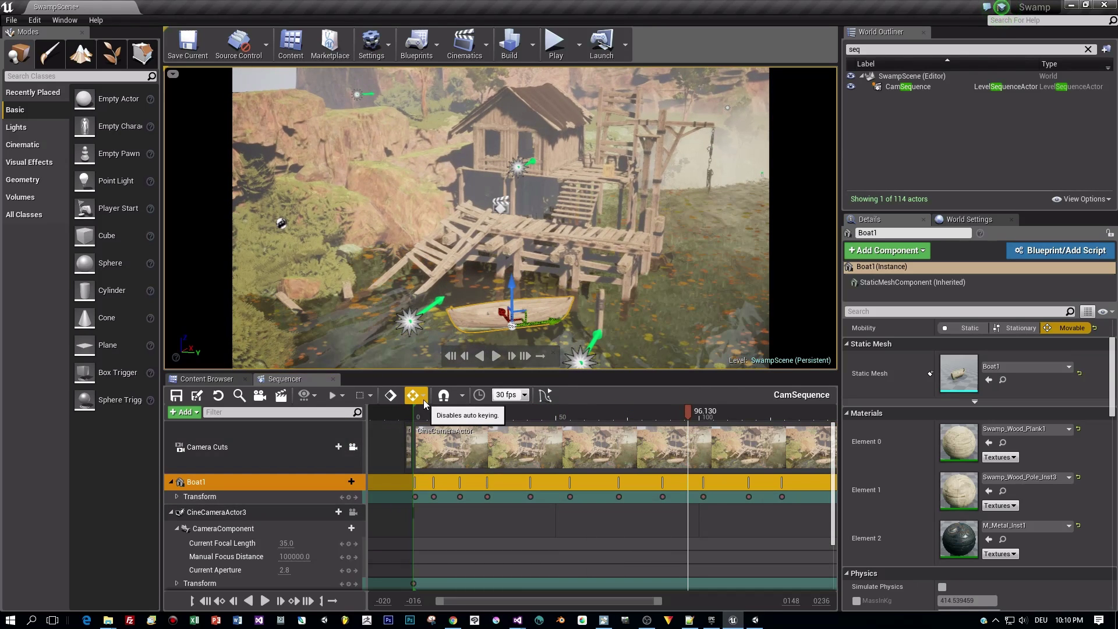
pyautogui.click(424, 399)
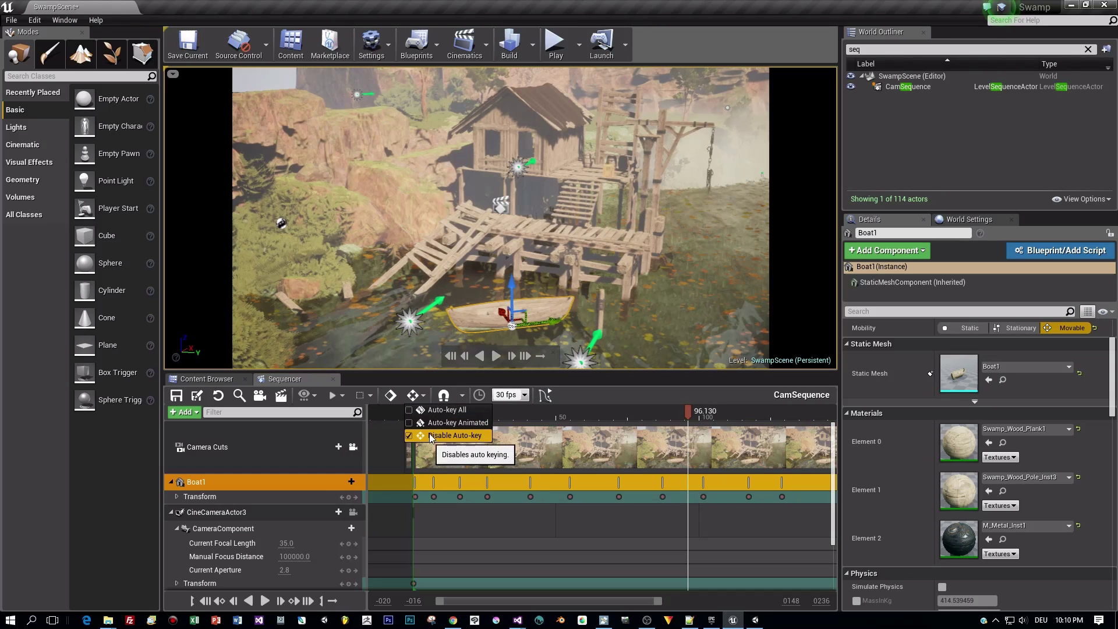
pyautogui.click(408, 411)
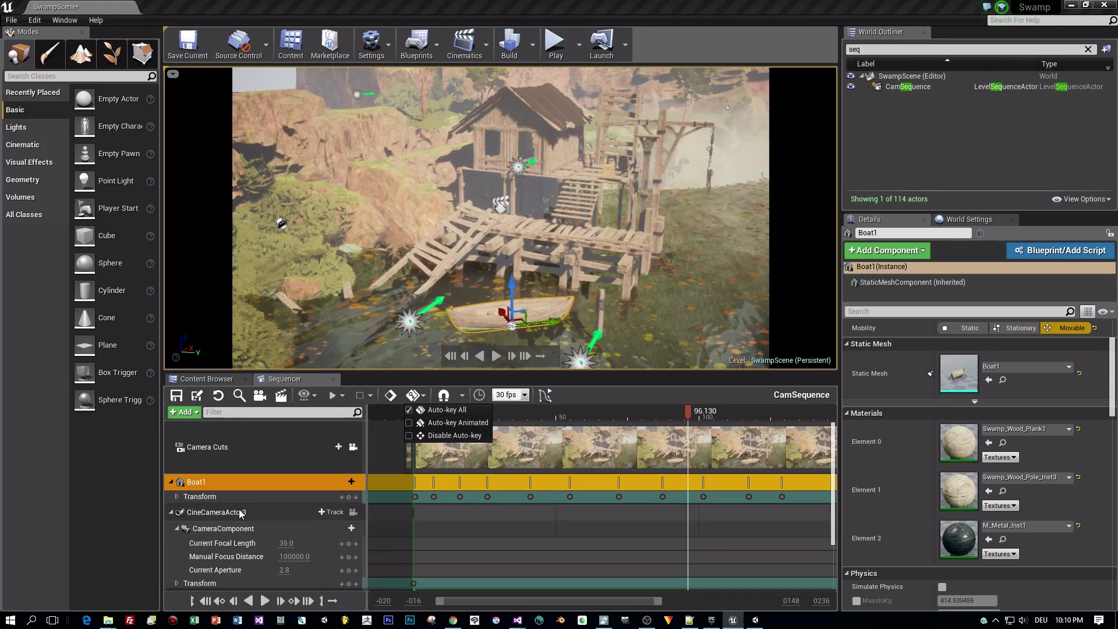
pyautogui.click(689, 417)
# Scrub to about frame 76.8 and rotate Boat1 to record a new rotation key
pyautogui.moveTo(688, 415); pyautogui.dragTo(638, 431)
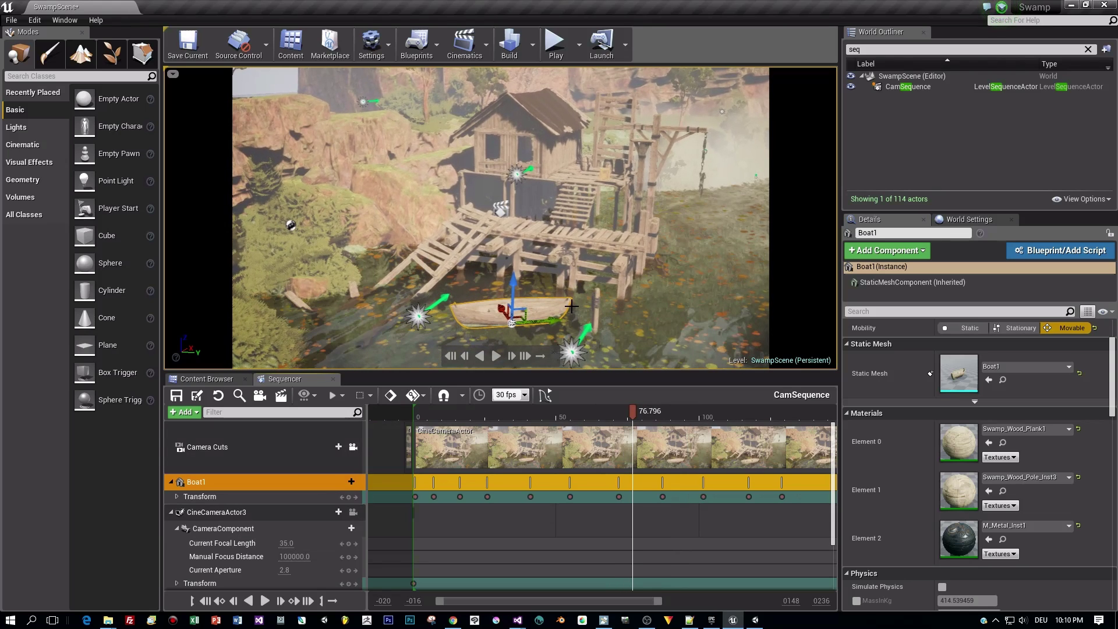
pyautogui.press('e')
pyautogui.moveTo(568, 304); pyautogui.dragTo(551, 324)
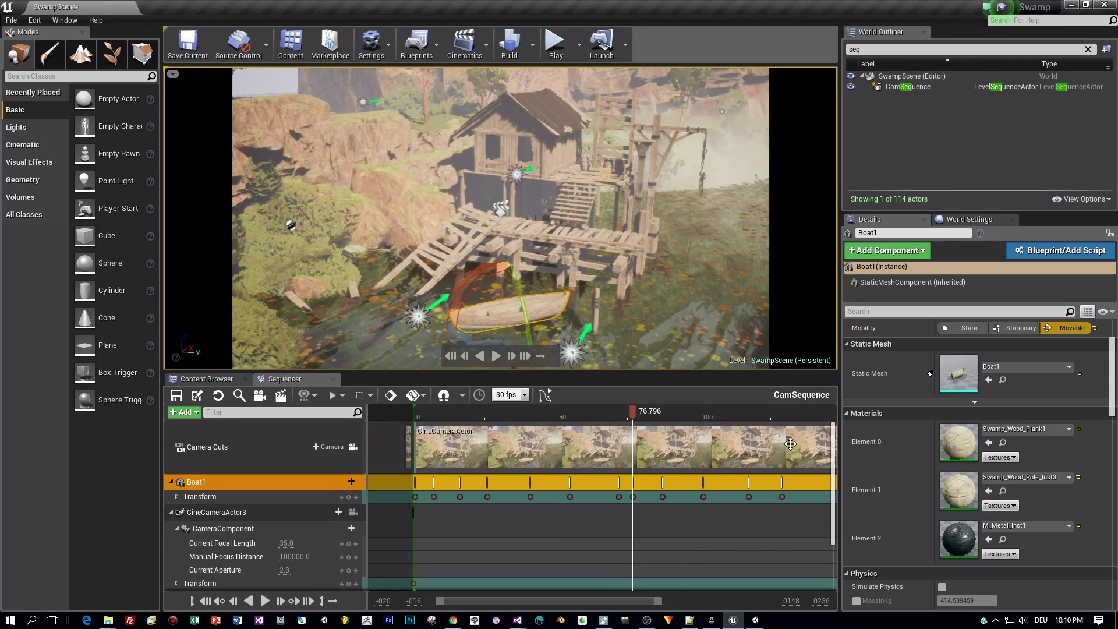
pyautogui.scroll(-3, 837, 447)
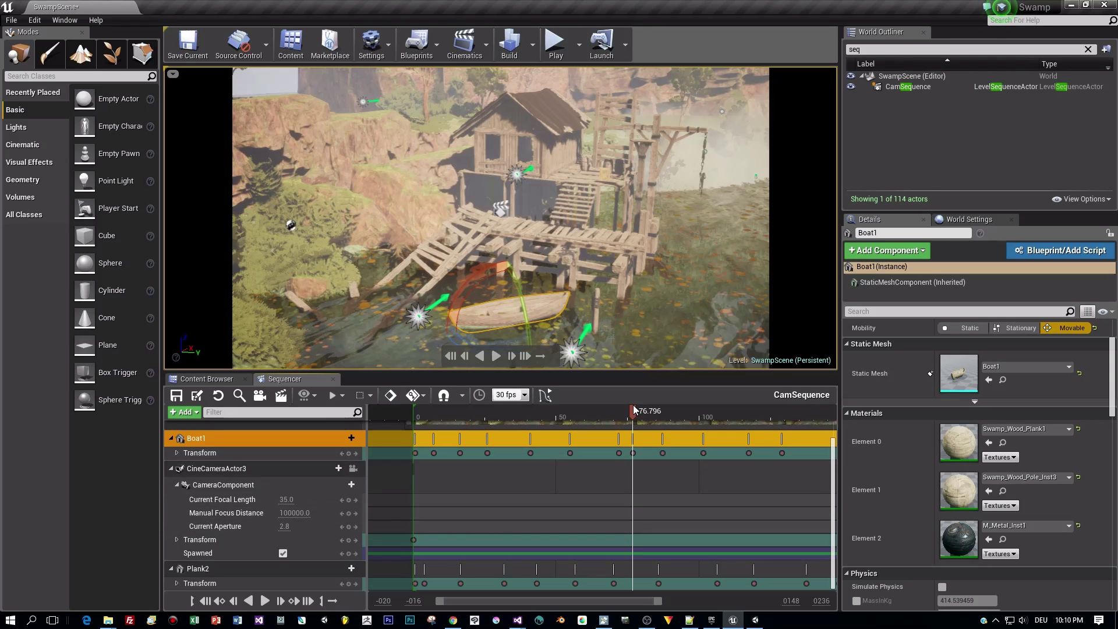
pyautogui.moveTo(634, 413); pyautogui.dragTo(589, 414)
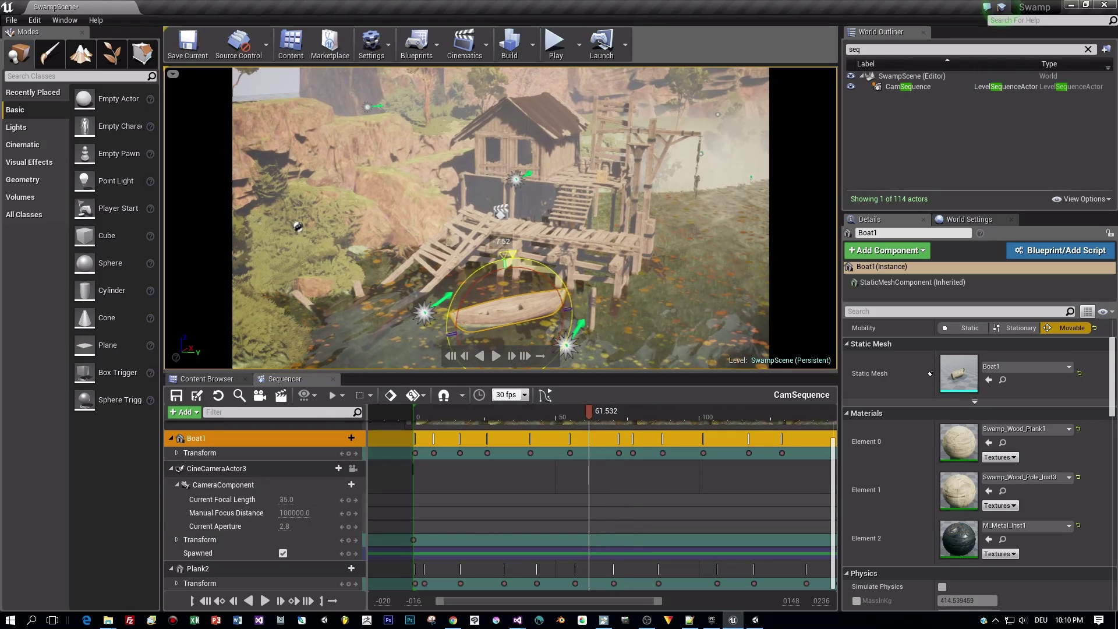